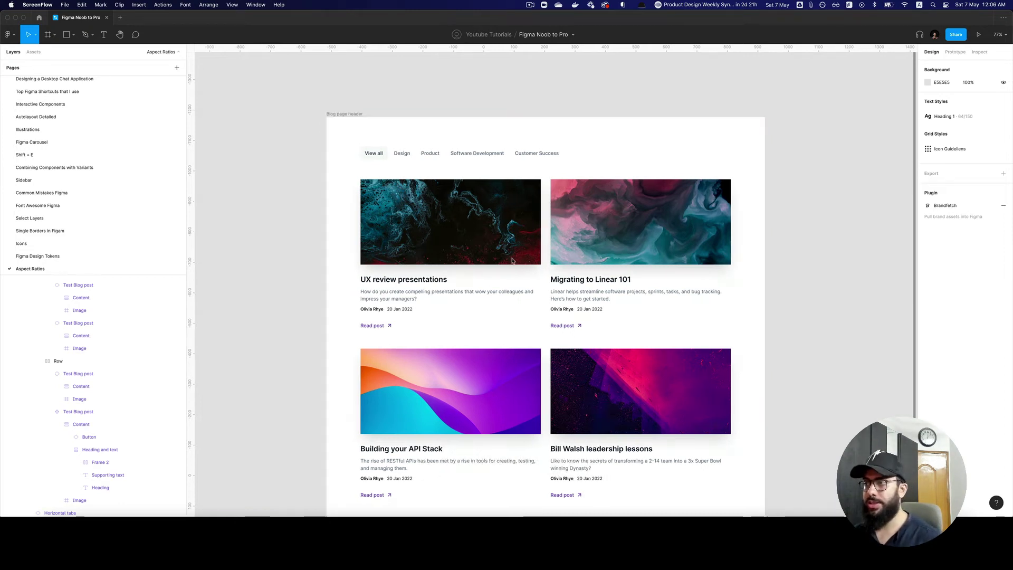
- Select the Test Blog post component that holds the UX review presentations card in the Blog page header frame
{"action": "left_click", "coordinate": [504, 255]}
{"action": "scroll", "coordinate": [504, 256], "scroll_direction": "up", "scroll_amount": 1}
{"action": "double_click", "coordinate": [504, 255]}
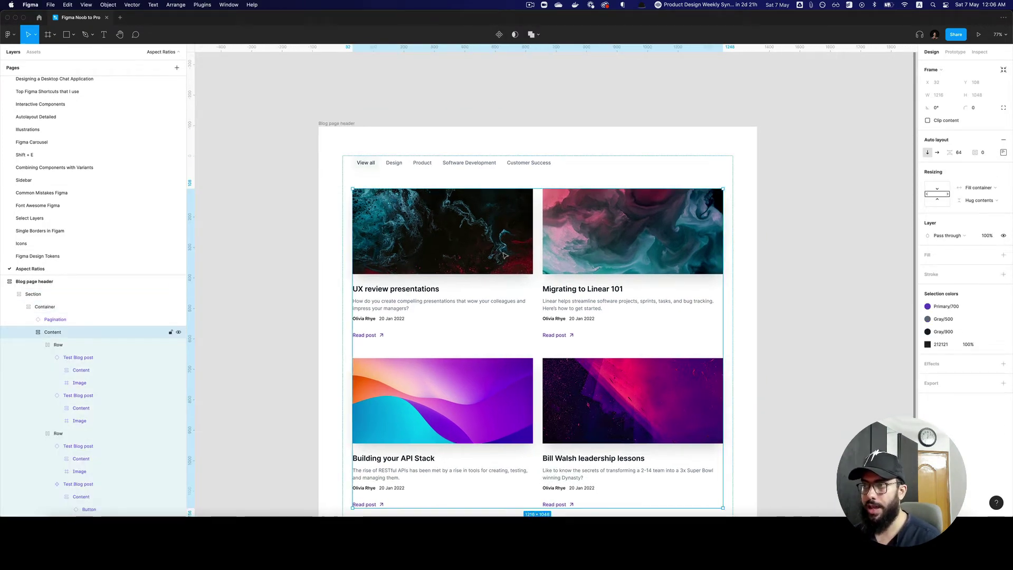
{"action": "double_click", "coordinate": [504, 256]}
{"action": "double_click", "coordinate": [504, 255]}
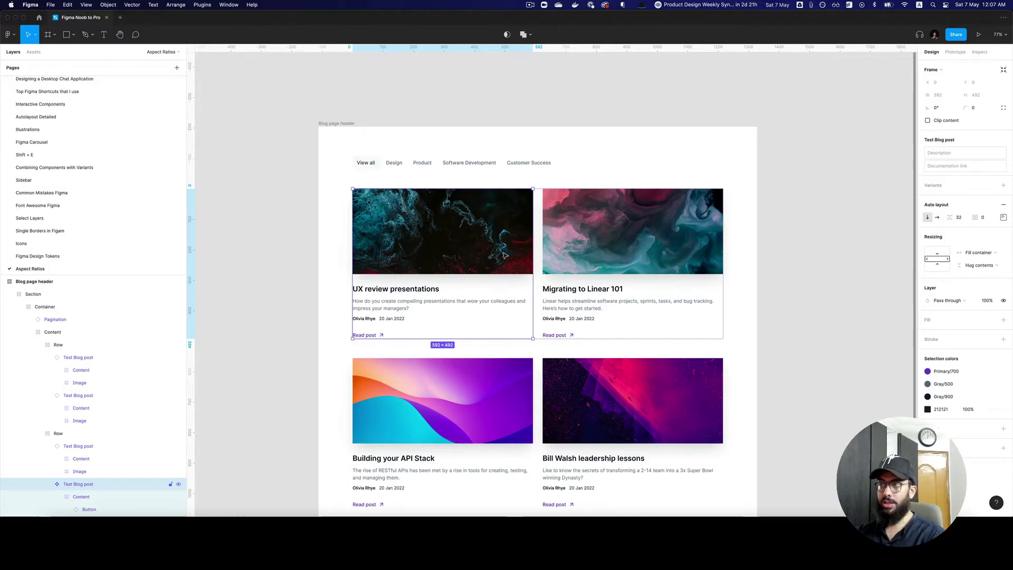
{"action": "left_click", "coordinate": [599, 257]}
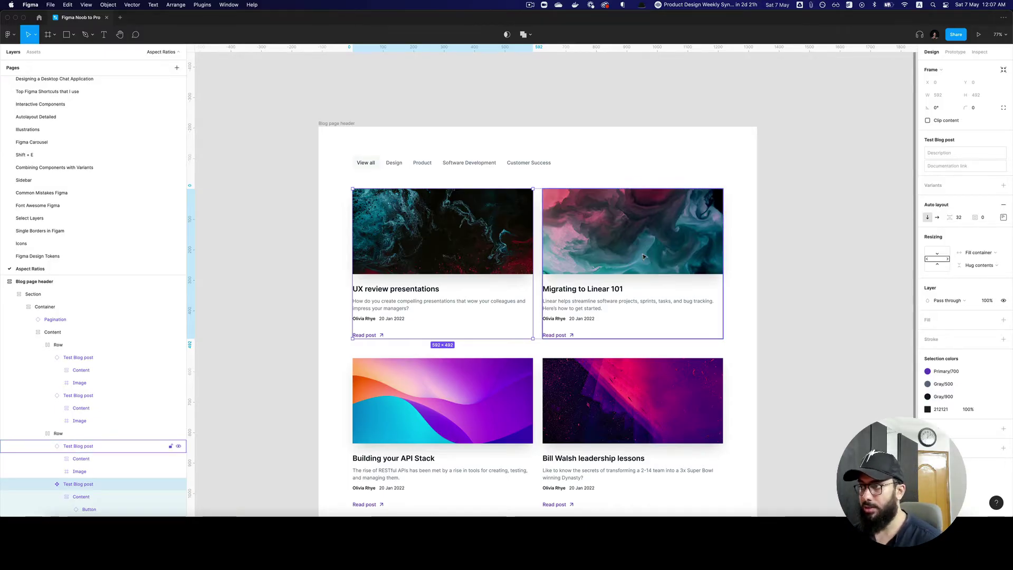
- Try narrowing the Container frame to about 991 px wide to test how the blog images resize, and undo the resizing
{"action": "left_click", "coordinate": [778, 266]}
{"action": "triple_click", "coordinate": [669, 268]}
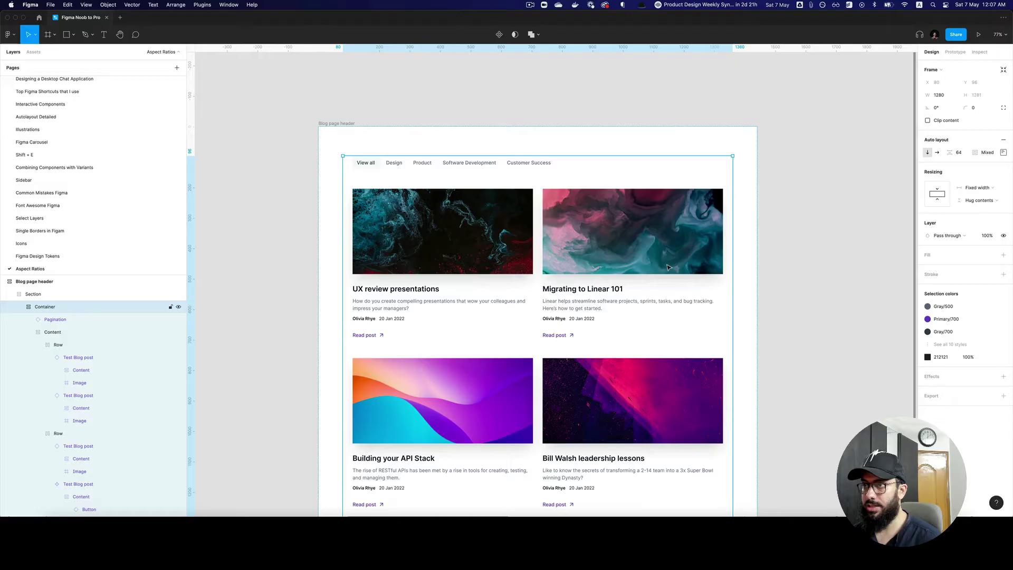
{"action": "left_click_drag", "start_coordinate": [733, 266], "coordinate": [672, 272]}
{"action": "left_click_drag", "start_coordinate": [588, 287], "coordinate": [689, 290]}
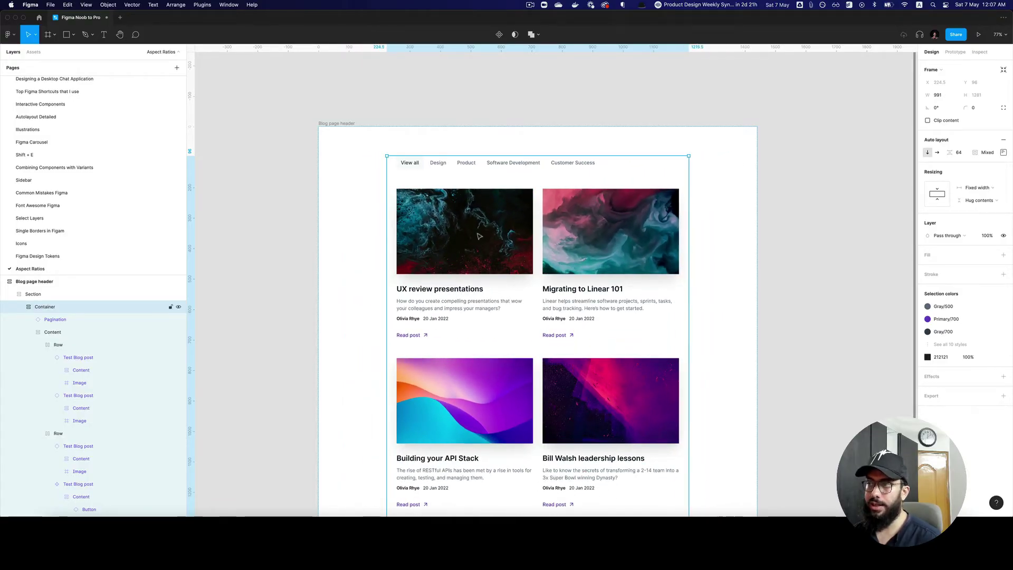
{"action": "key", "text": "super+z"}
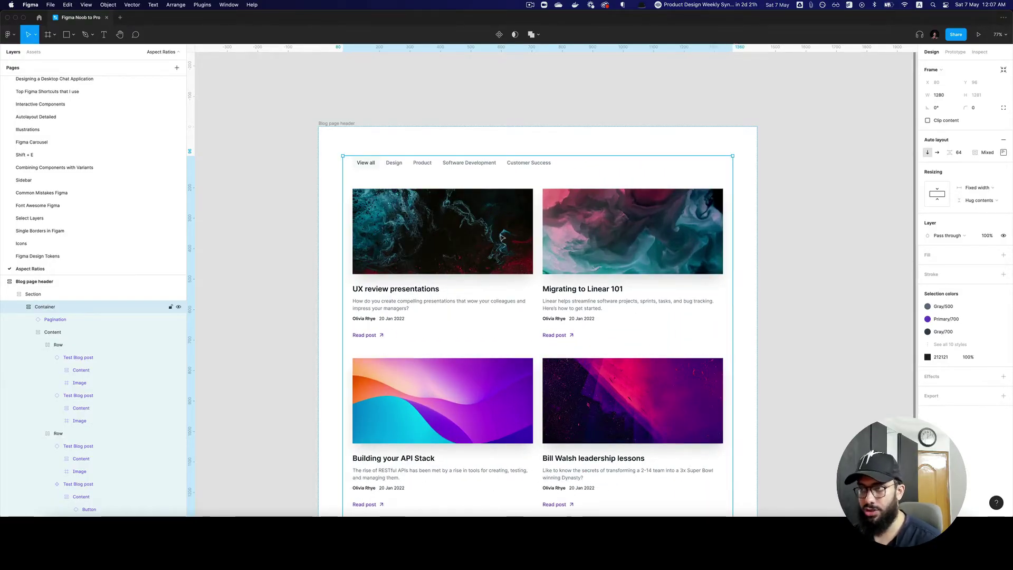
- Drill down through the content and row layers to the UX review presentations card to examine its image area
{"action": "double_click", "coordinate": [502, 238]}
{"action": "double_click", "coordinate": [502, 238]}
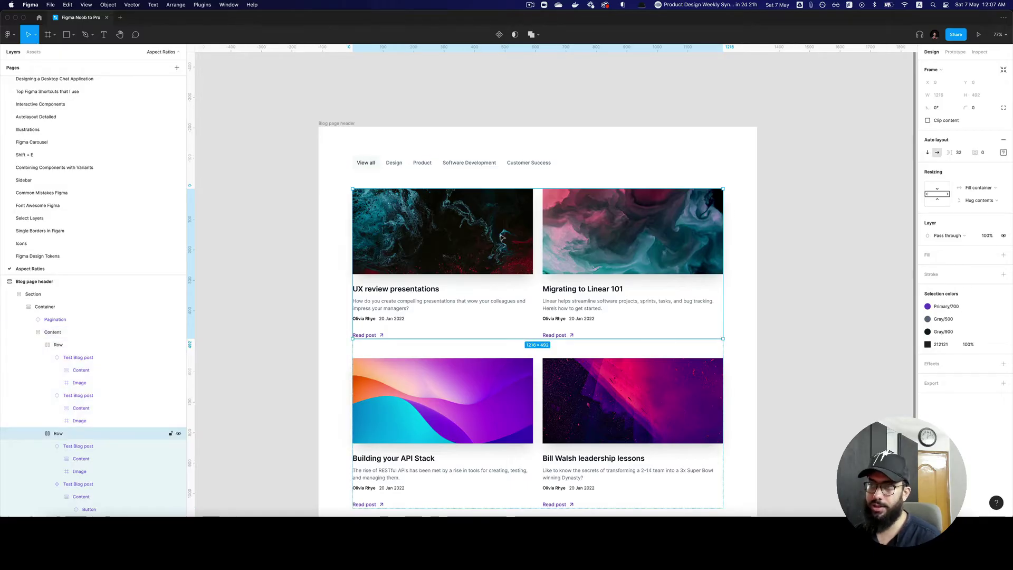
{"action": "double_click", "coordinate": [502, 238]}
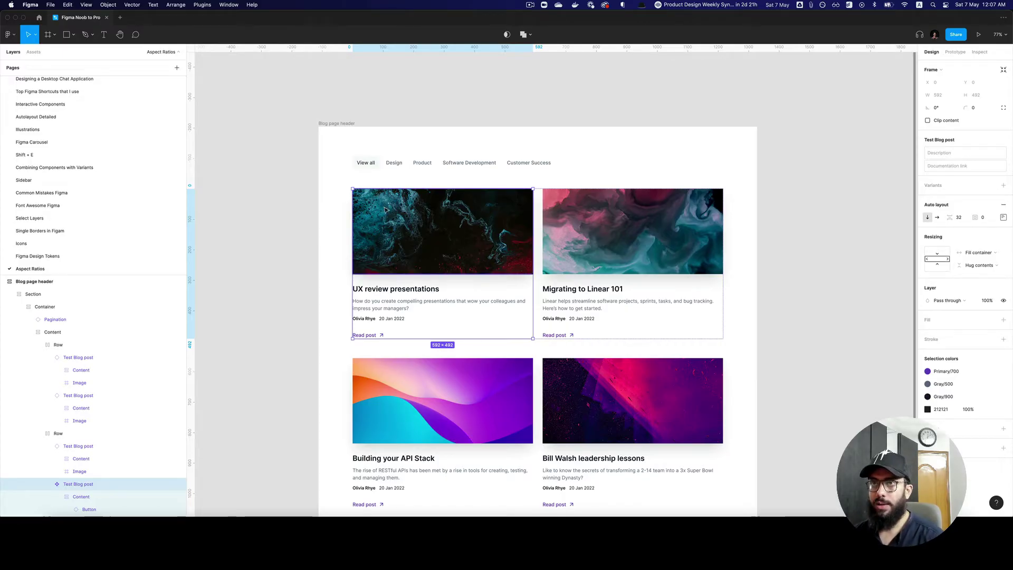
{"action": "scroll", "coordinate": [817, 225], "scroll_direction": "down", "scroll_amount": 2}
{"action": "left_click", "coordinate": [817, 226]}
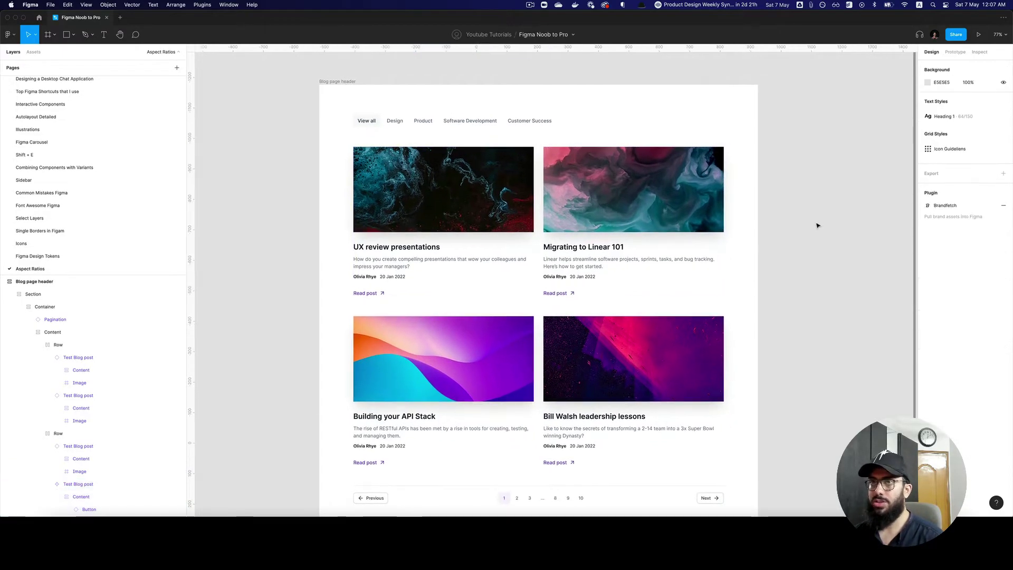
- Search the Community for "aspect ratio" and open the Auto Layout Fixed Aspect Ratio file
{"action": "key", "text": "super+i"}
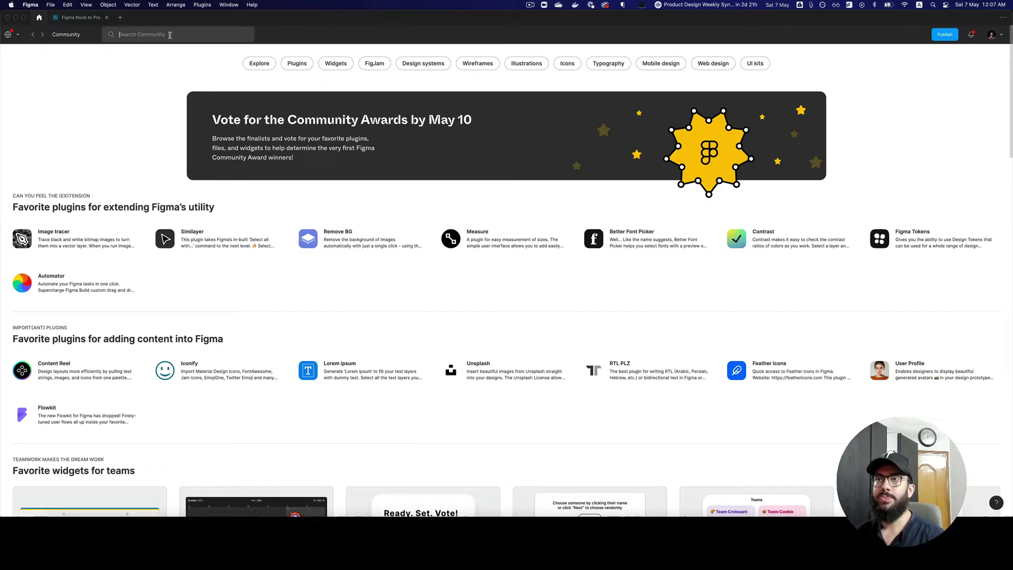
{"action": "type", "text": "aspect ratio"}
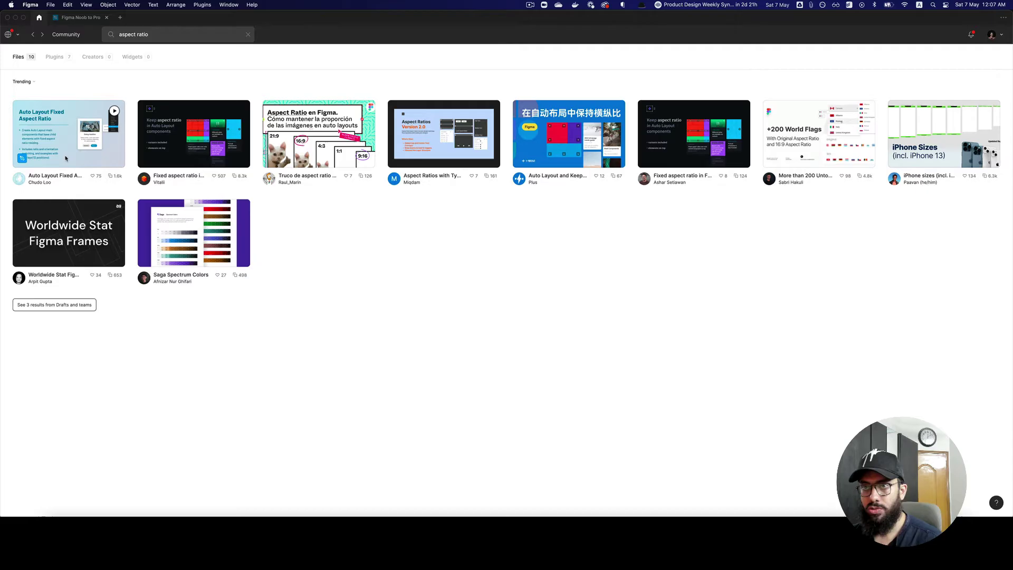
{"action": "left_click", "coordinate": [81, 150]}
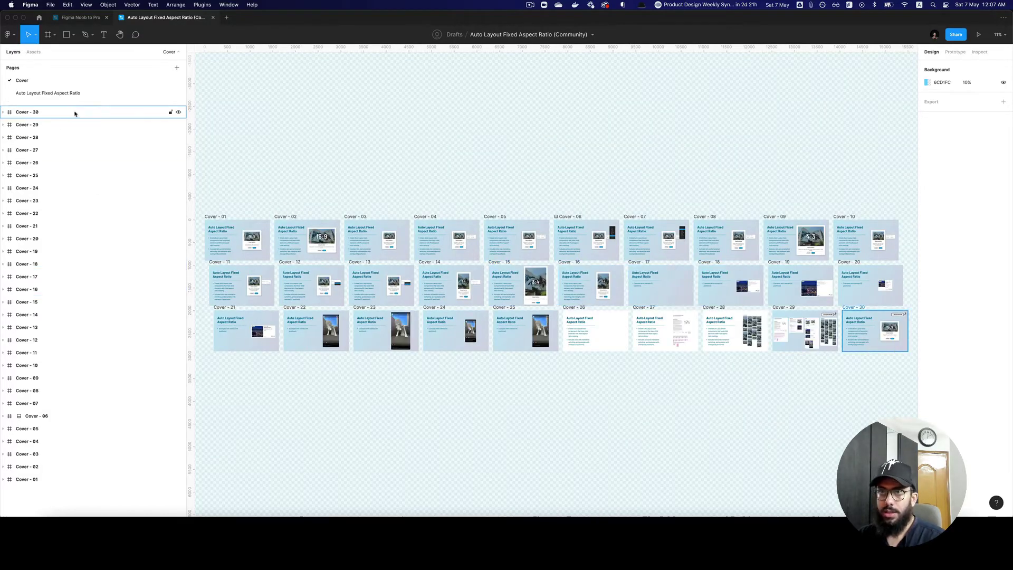
- Go to the Auto Layout Fixed Aspect Ratio page and copy the Fixed Aspect Ratio Spacer component set
{"action": "left_click", "coordinate": [73, 93]}
{"action": "key", "text": "z"}
{"action": "left_click_drag", "start_coordinate": [211, 294], "coordinate": [329, 373]}
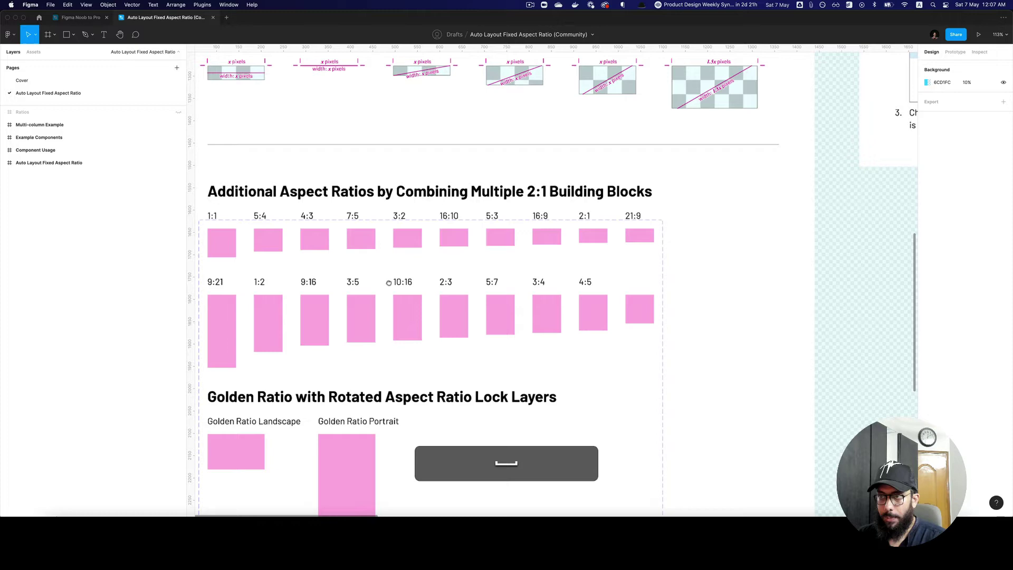
{"action": "key", "text": "ctrl+a"}
{"action": "key", "text": "ctrl+c"}
- Return to the Figma Noob to Pro file and paste the Fixed Aspect Ratio Spacer set above the Blog page header frame
{"action": "key", "text": "ctrl+2"}
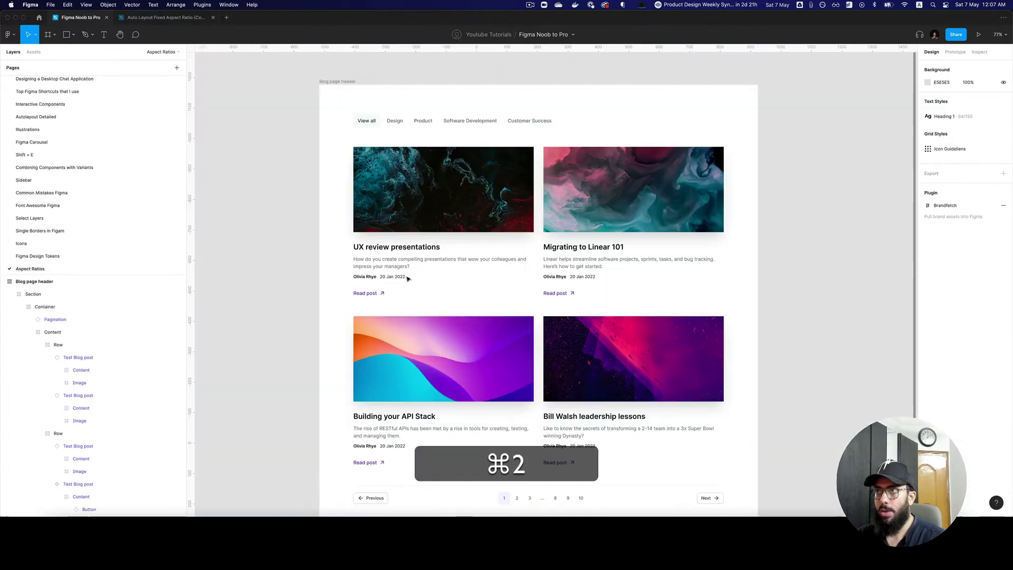
{"action": "scroll", "coordinate": [525, 272], "scroll_direction": "up", "scroll_amount": 6}
{"action": "key", "text": "super+v"}
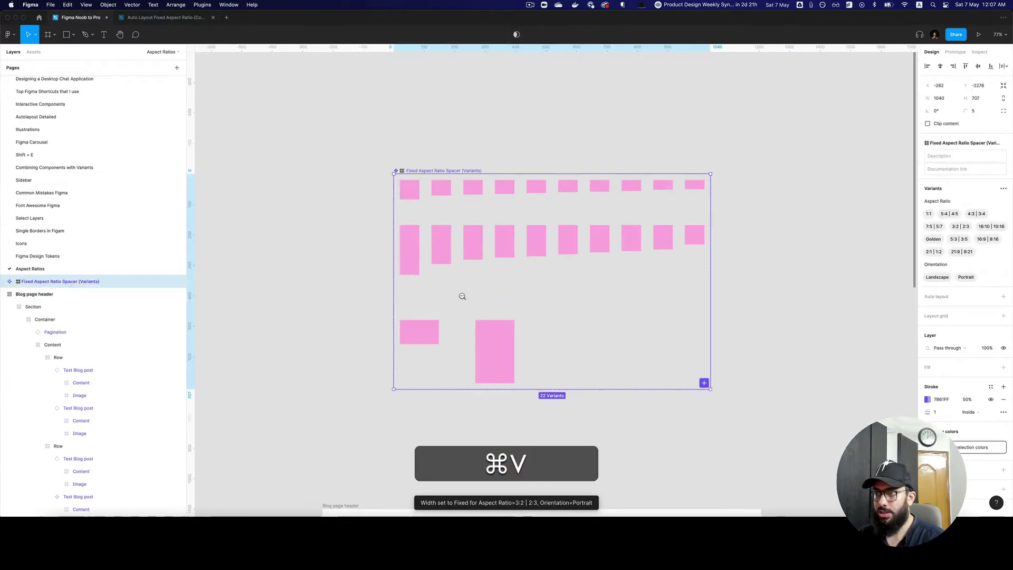
{"action": "key", "text": "z"}
{"action": "left_click", "coordinate": [460, 297], "text": "alt"}
{"action": "left_click_drag", "start_coordinate": [495, 310], "coordinate": [422, 180]}
{"action": "key", "text": "z"}
{"action": "key", "text": "z"}
{"action": "left_click", "coordinate": [397, 174]}
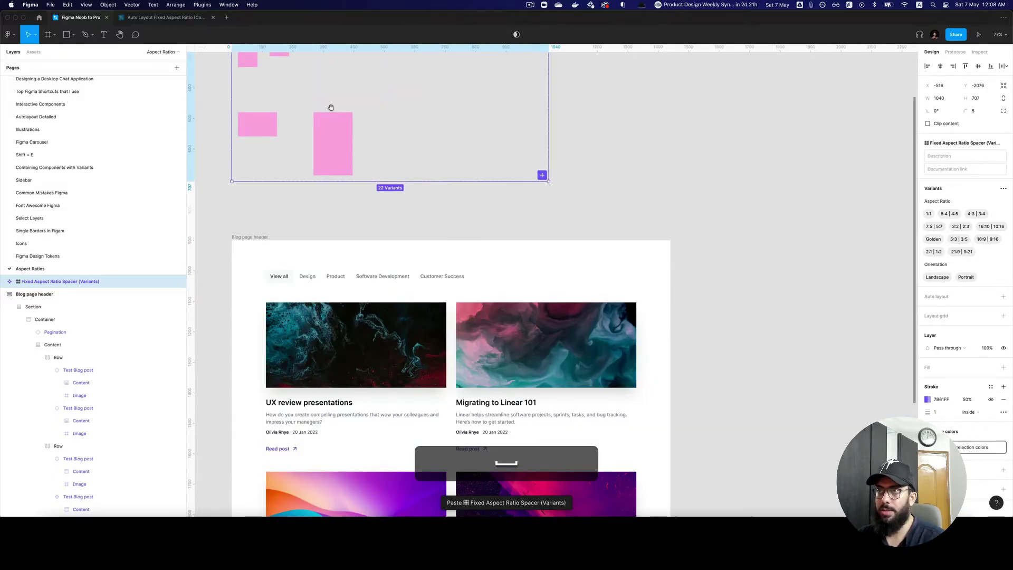
- Copy the 4:3 | 3:4 Landscape variant from the Fixed Aspect Ratio Spacer set
{"action": "left_click_drag", "start_coordinate": [330, 107], "coordinate": [362, 185]}
{"action": "key", "text": "z"}
{"action": "left_click", "coordinate": [341, 63]}
{"action": "key", "text": "super+c"}
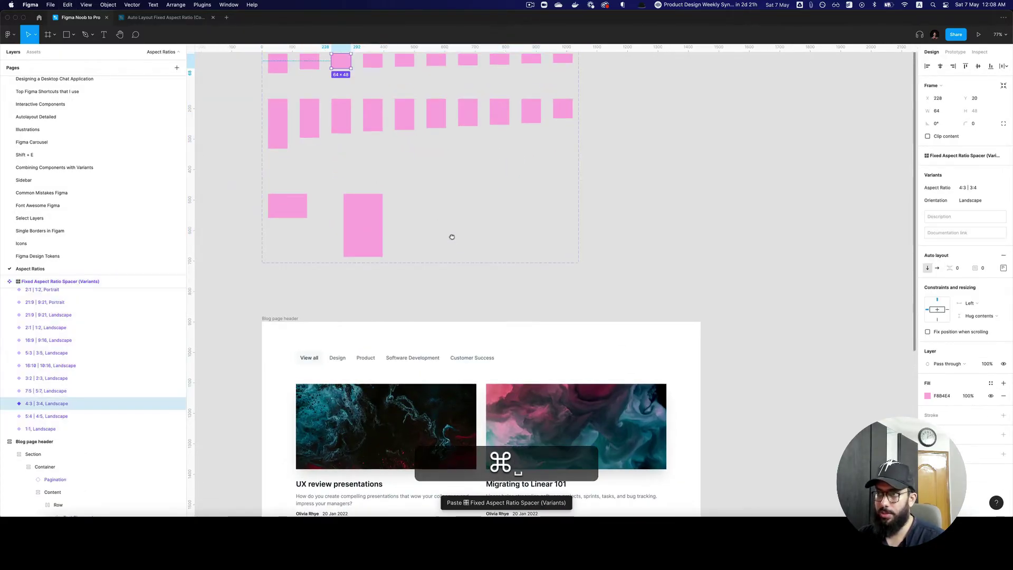
- Paste the spacer variant into the UX review presentations card's main component, between the image and the content
{"action": "left_click_drag", "start_coordinate": [452, 236], "coordinate": [431, 115]}
{"action": "key", "text": "z"}
{"action": "double_click", "coordinate": [361, 302]}
{"action": "double_click", "coordinate": [362, 302]}
{"action": "double_click", "coordinate": [361, 302]}
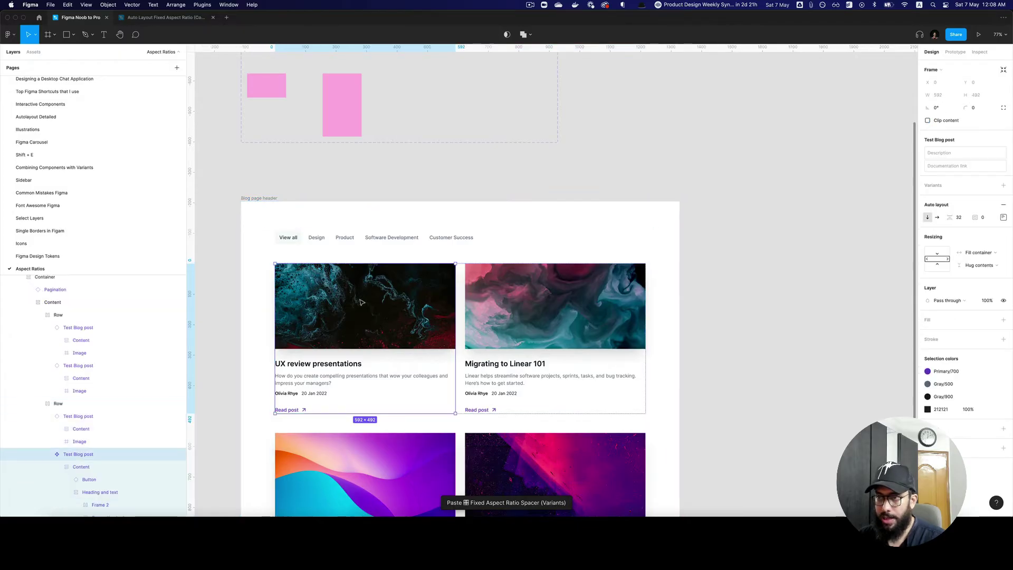
{"action": "double_click", "coordinate": [362, 302]}
{"action": "key", "text": "ctrl+shift+v"}
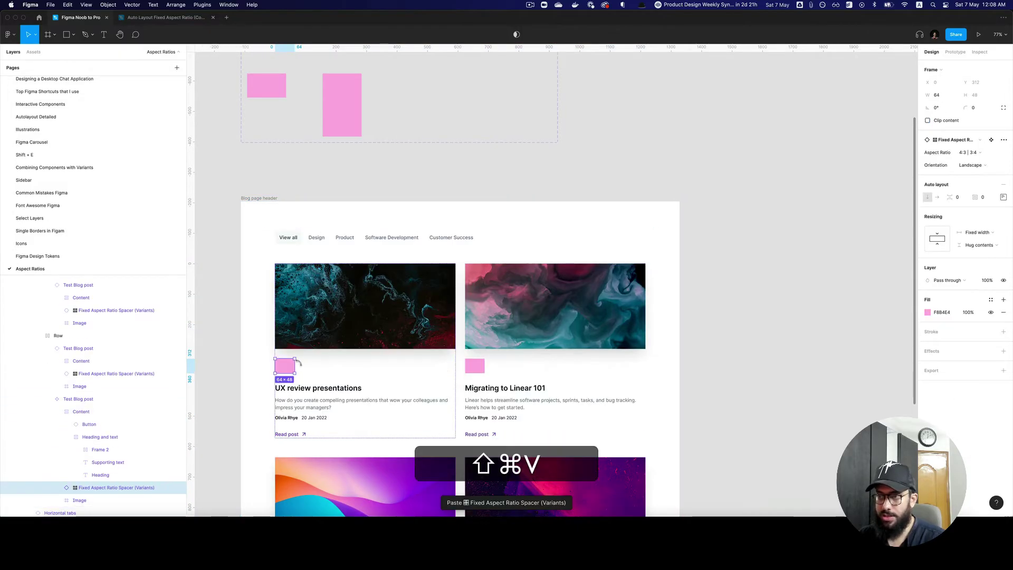
- Widen the spacer to about 177 px, and set its horizontal resizing to Fill container
{"action": "mouse_move", "coordinate": [315, 364]}
{"action": "left_mouse_down"}
{"action": "mouse_move", "coordinate": [414, 363]}
{"action": "mouse_move", "coordinate": [329, 371]}
{"action": "left_mouse_up"}
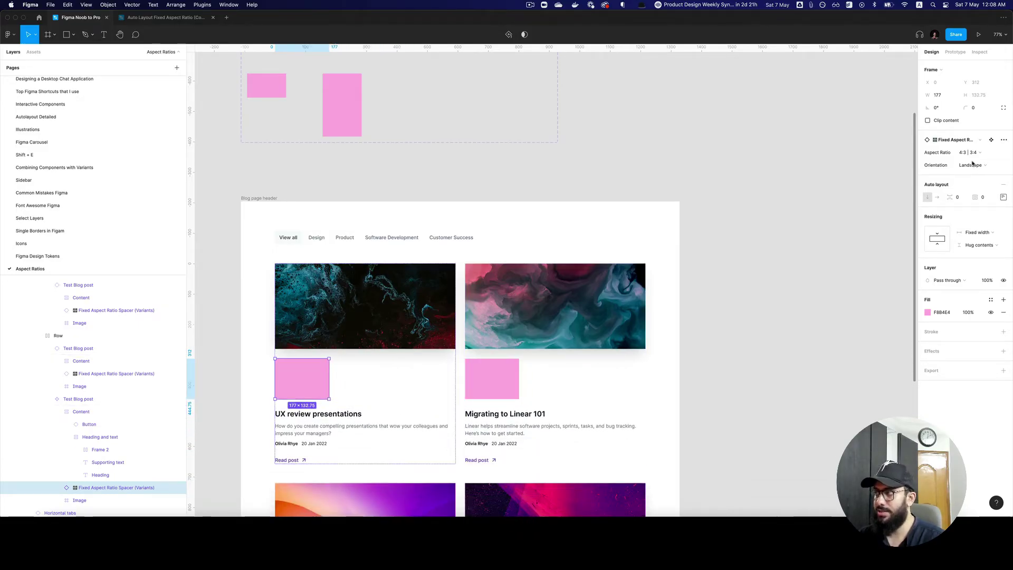
{"action": "left_click", "coordinate": [947, 244]}
{"action": "scroll", "coordinate": [387, 311], "scroll_direction": "down", "scroll_amount": 3}
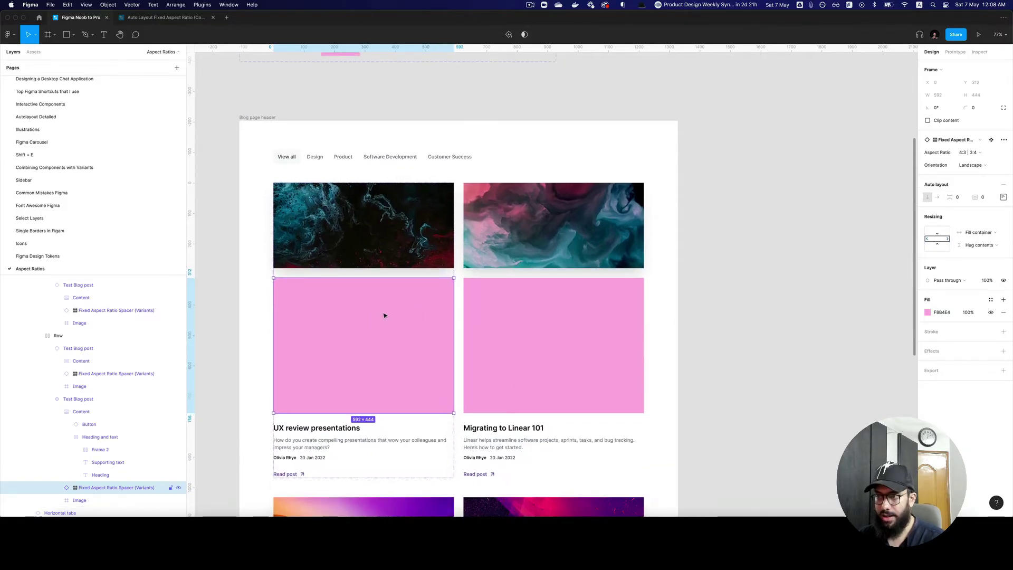
{"action": "key", "text": "space"}
{"action": "left_click_drag", "start_coordinate": [386, 312], "coordinate": [475, 244]}
{"action": "key", "text": "z"}
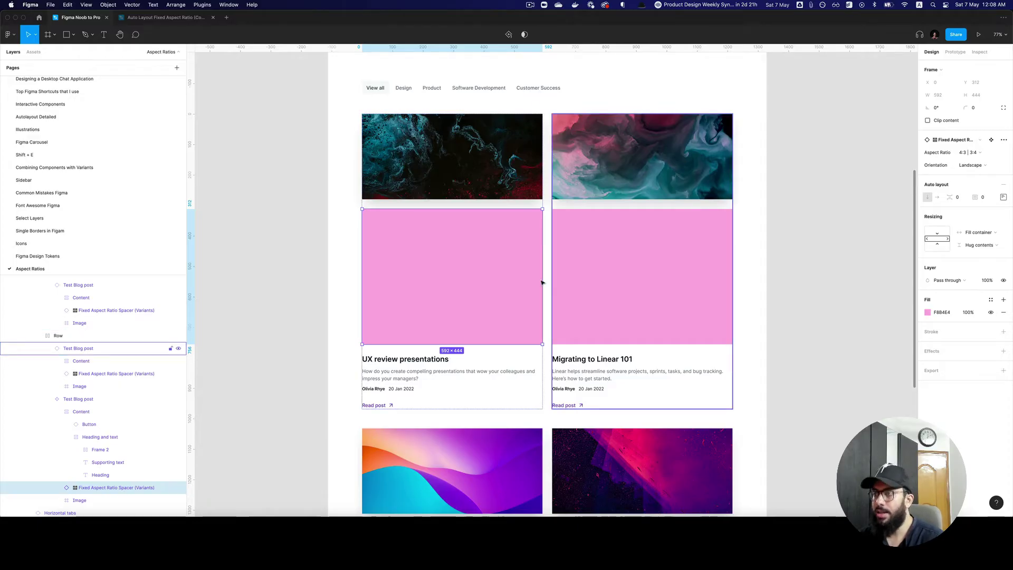
- Try the Portrait orientation on the card's spacer and return it to Landscape
{"action": "left_click", "coordinate": [467, 287]}
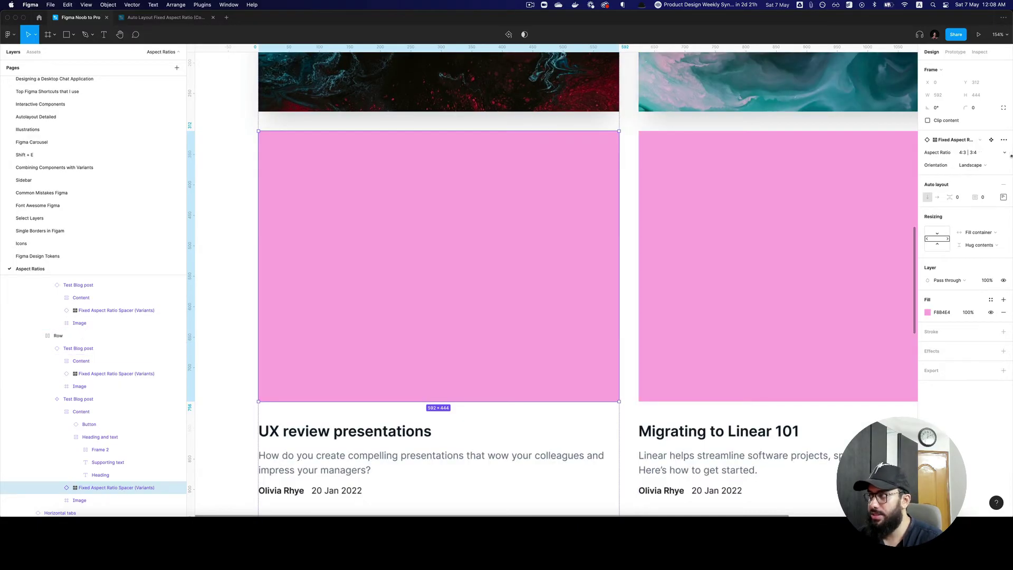
{"action": "left_click", "coordinate": [974, 165]}
{"action": "left_click", "coordinate": [975, 177]}
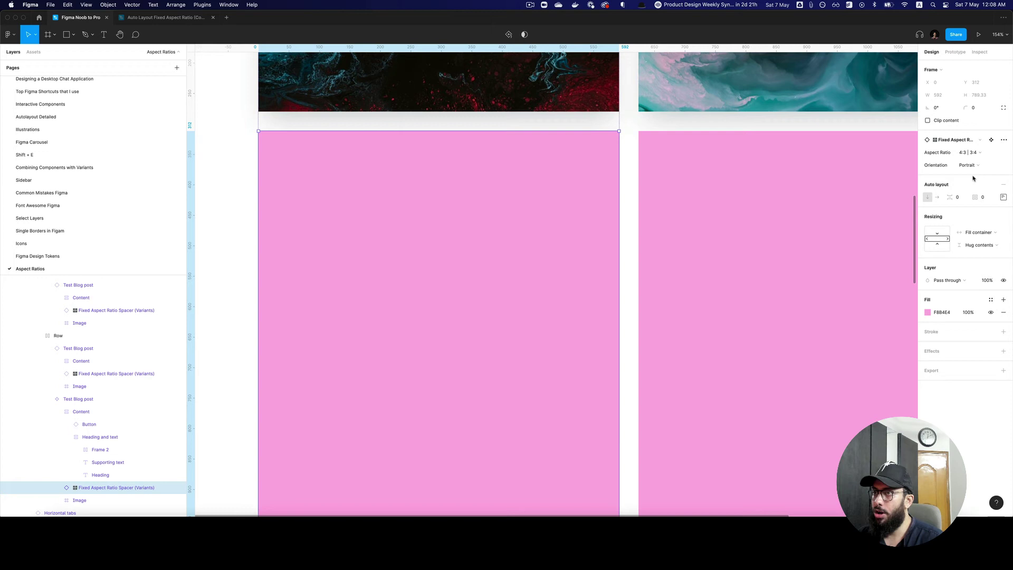
{"action": "left_click", "coordinate": [973, 166]}
{"action": "left_click", "coordinate": [974, 156]}
- Try the 1:1 aspect ratio on the spacer, and set it to 2:1 | 1:2
{"action": "left_click", "coordinate": [972, 152]}
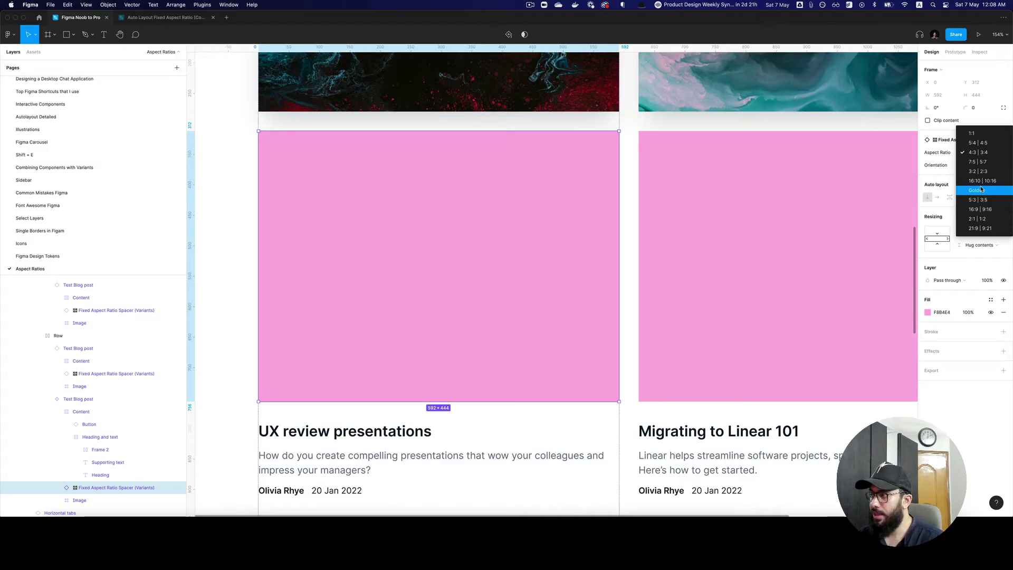
{"action": "left_click", "coordinate": [977, 133]}
{"action": "left_click", "coordinate": [978, 154]}
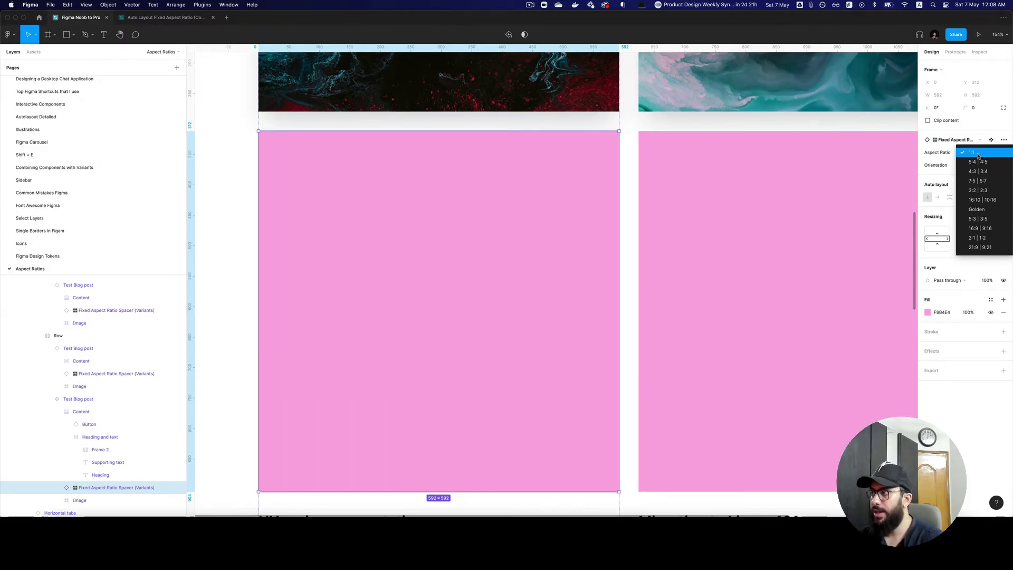
{"action": "left_click", "coordinate": [981, 236]}
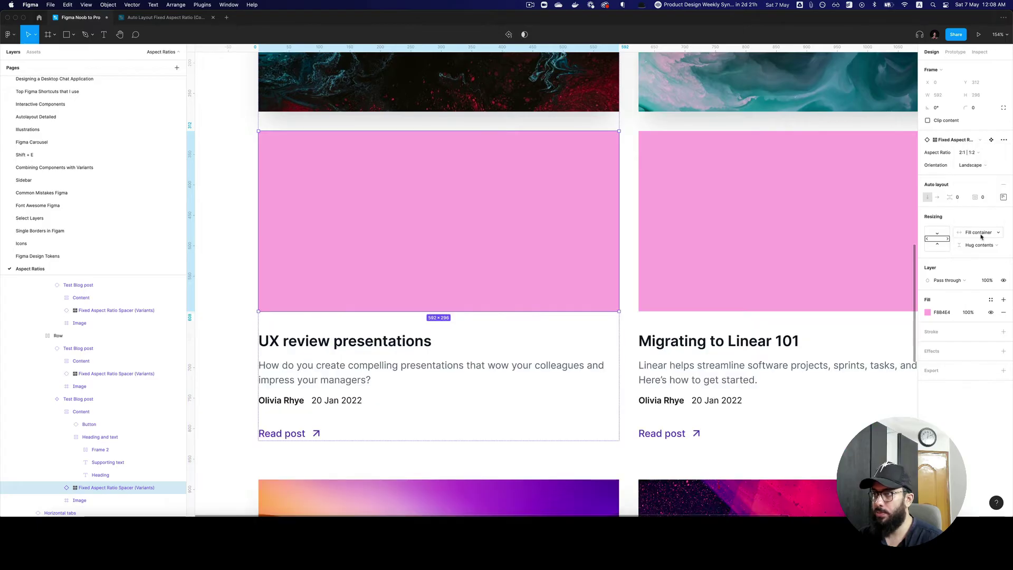
- Copy the image fill of the UX review presentations picture onto the spacer below it
{"action": "left_click", "coordinate": [539, 166], "text": "alt"}
{"action": "key", "text": "space"}
{"action": "left_click_drag", "start_coordinate": [539, 167], "coordinate": [470, 300]}
{"action": "key", "text": "z"}
{"action": "left_click", "coordinate": [439, 267]}
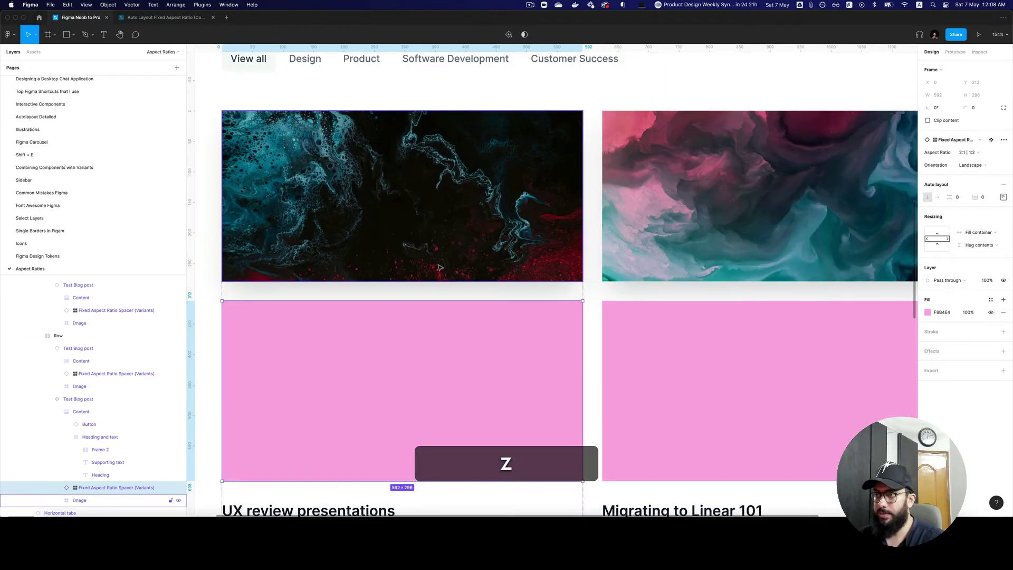
{"action": "key", "text": "space"}
{"action": "left_click_drag", "start_coordinate": [439, 267], "coordinate": [481, 224]}
{"action": "key", "text": "z"}
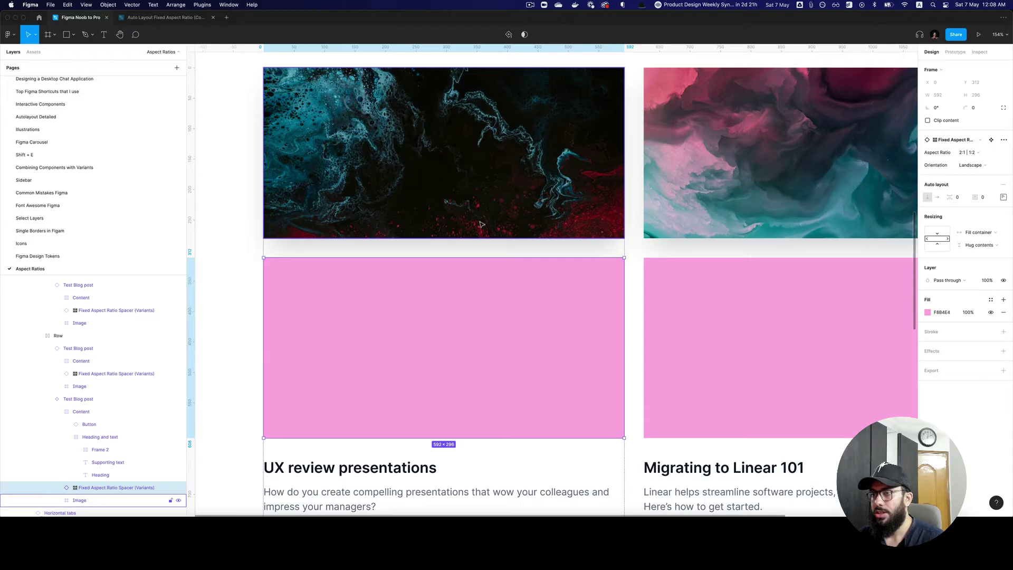
{"action": "left_click", "coordinate": [432, 203]}
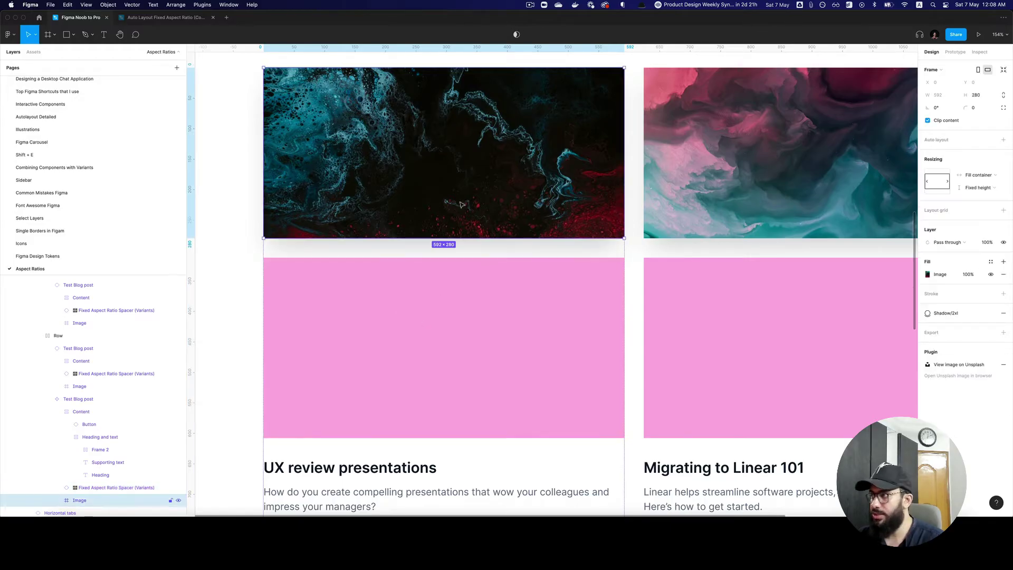
{"action": "left_click", "coordinate": [923, 275]}
{"action": "key", "text": "super+c"}
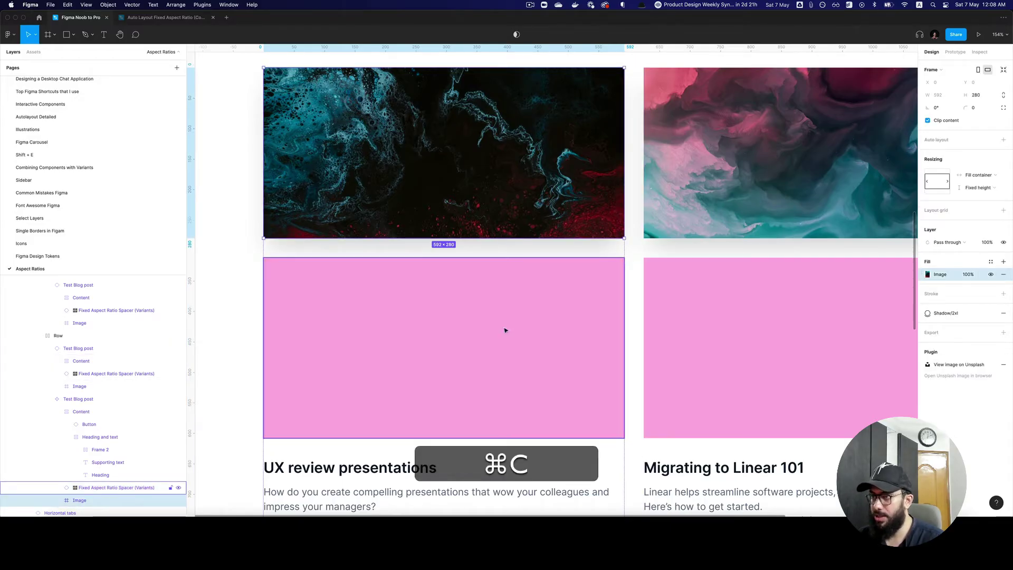
{"action": "left_click", "coordinate": [505, 331]}
{"action": "key", "text": "super+v"}
- Copy the properties of the Migrating to Linear 101 card's original image onto its spacer
{"action": "left_click", "coordinate": [716, 199]}
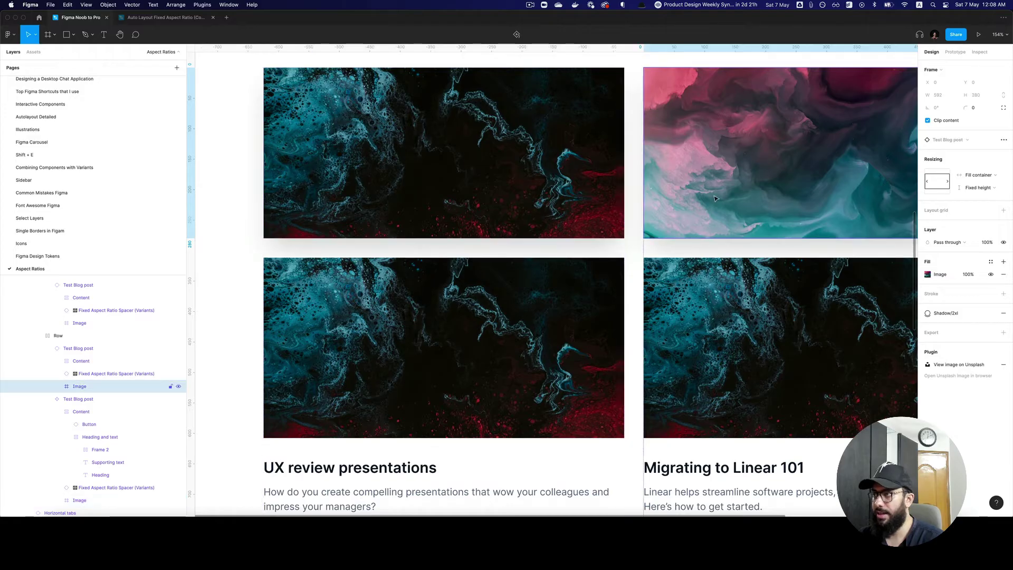
{"action": "key", "text": "alt+super+c"}
{"action": "left_click", "coordinate": [738, 300]}
{"action": "key", "text": "alt+super+v"}
- Copy the properties of the Building your API Stack card's original image onto its spacer
{"action": "scroll", "coordinate": [737, 301], "scroll_direction": "down", "scroll_amount": 6}
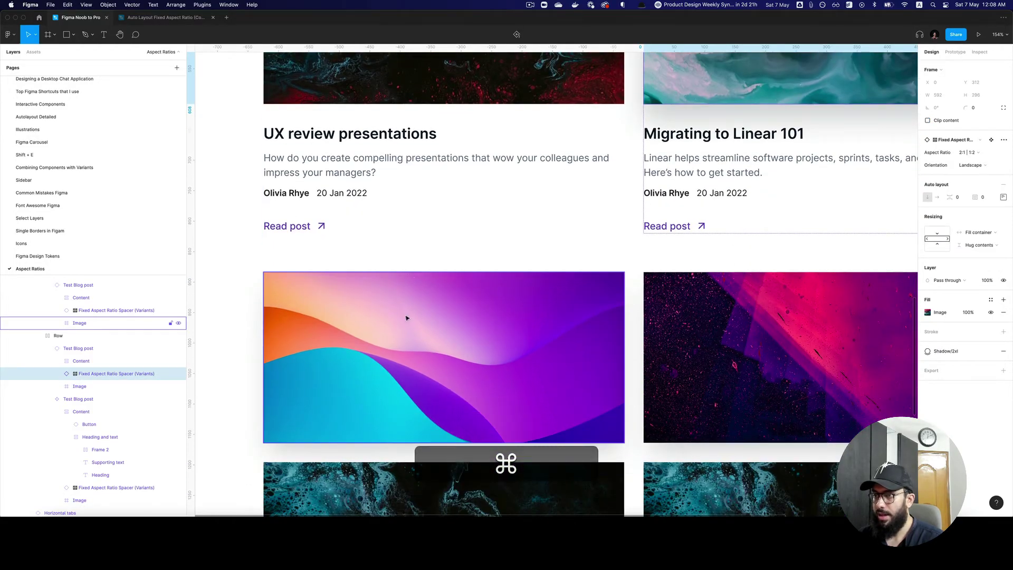
{"action": "left_click", "coordinate": [407, 318], "text": "super"}
{"action": "key", "text": "alt+super+c"}
{"action": "left_click", "coordinate": [423, 477], "text": "super"}
{"action": "key", "text": "alt+super+v"}
- Copy the properties of the Bill Walsh leadership lessons card's original image onto its spacer
{"action": "left_click", "coordinate": [686, 381], "text": "super"}
{"action": "key", "text": "alt+super+c"}
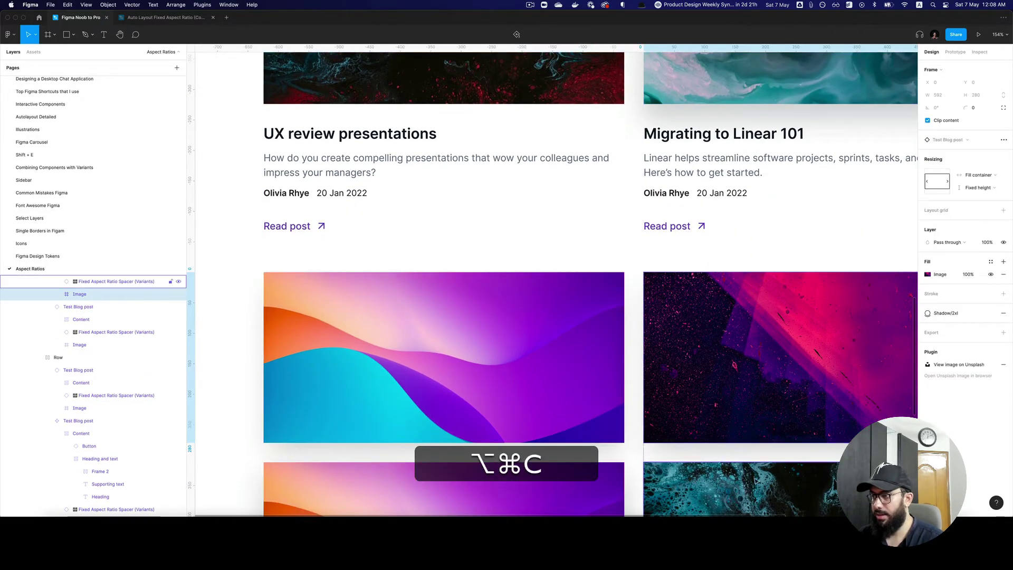
{"action": "left_click", "coordinate": [757, 481]}
{"action": "key", "text": "alt+super+v"}
- Remove the original image layer from the UX review presentations card so only the spacer image remains in the blog cards
{"action": "key", "text": "minus"}
{"action": "double_click", "coordinate": [512, 118]}
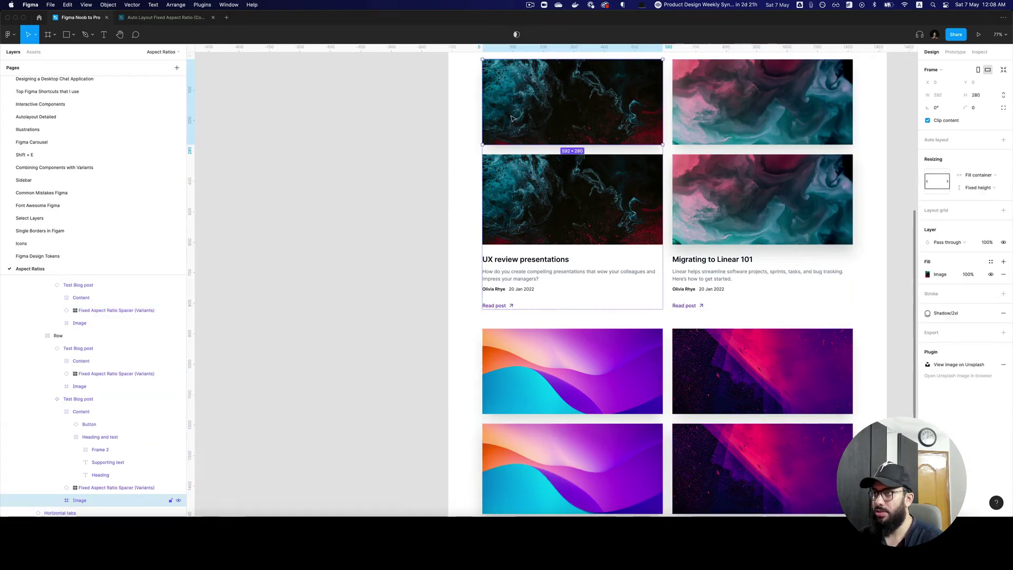
{"action": "key", "text": "super+x"}
{"action": "key", "text": "super+z"}
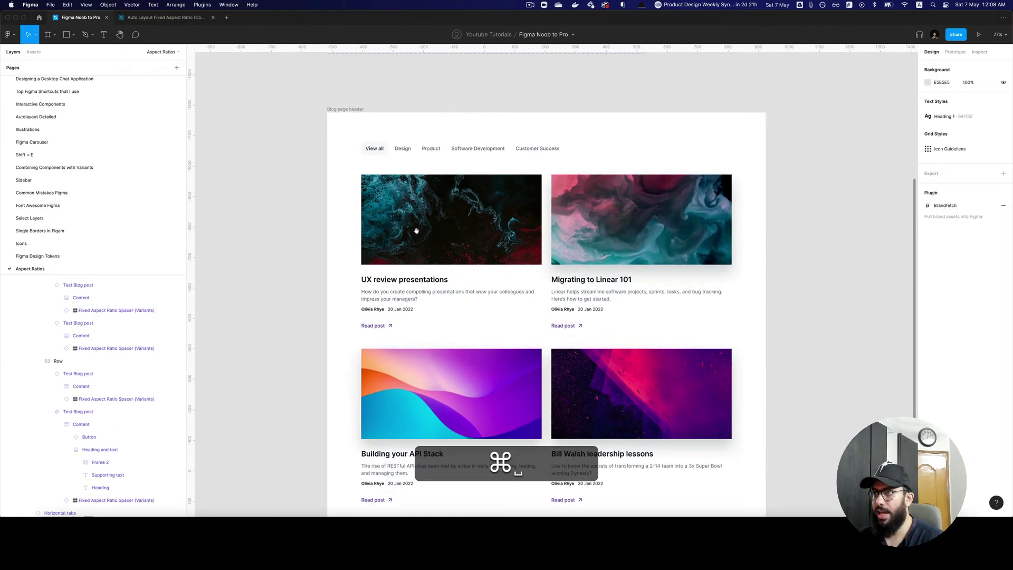
- Widen the container holding the blog cards symmetrically to about 1331
{"action": "left_click", "coordinate": [698, 238]}
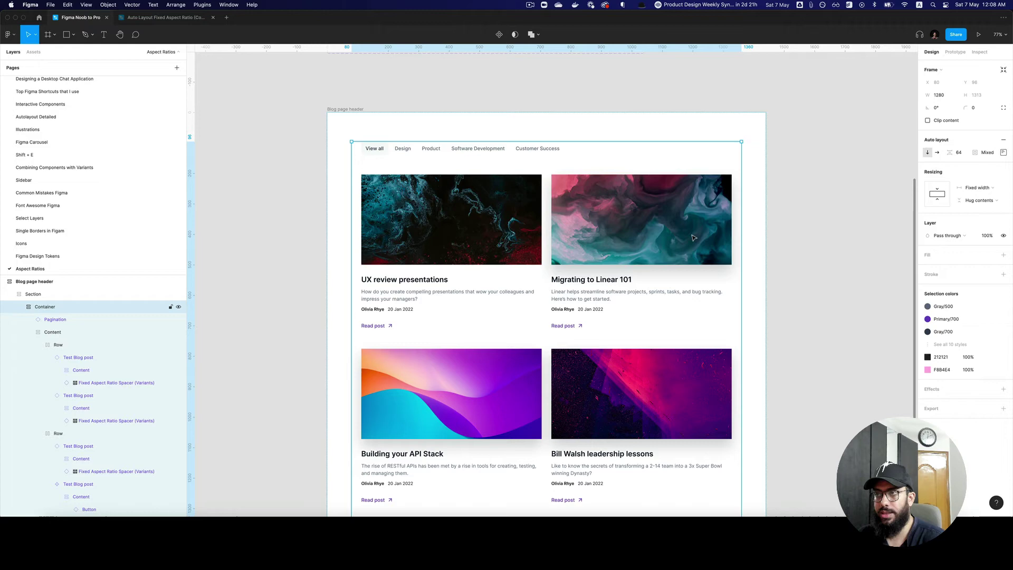
{"action": "left_click_drag", "start_coordinate": [742, 237], "coordinate": [757, 264]}
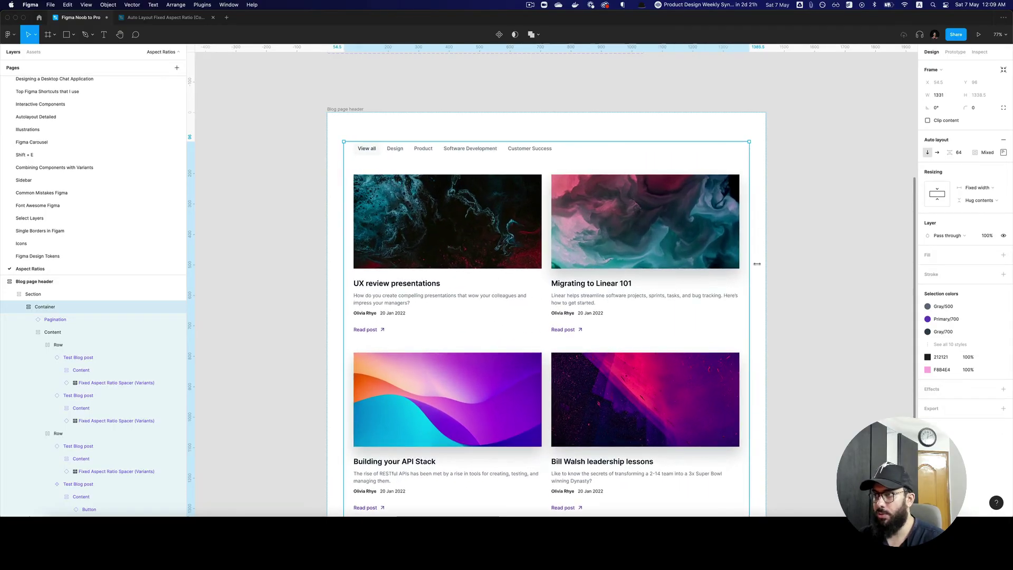
- Duplicate the UX review presentations card so its row holds three cards
{"action": "left_click", "coordinate": [465, 232]}
{"action": "key", "text": "super+d"}
{"action": "left_click", "coordinate": [807, 262]}
{"action": "scroll", "coordinate": [807, 261], "scroll_direction": "down", "scroll_amount": 3}
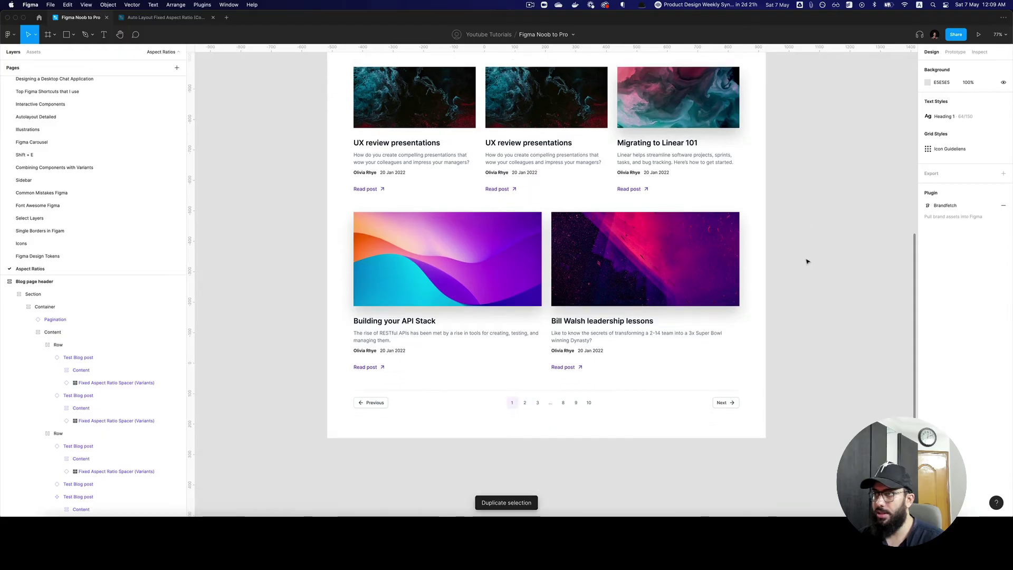
- Hide the Bill Walsh leadership lessons card in the second row
{"action": "scroll", "coordinate": [663, 210], "scroll_direction": "up", "scroll_amount": 3}
{"action": "left_click", "coordinate": [643, 347]}
{"action": "double_click", "coordinate": [643, 347]}
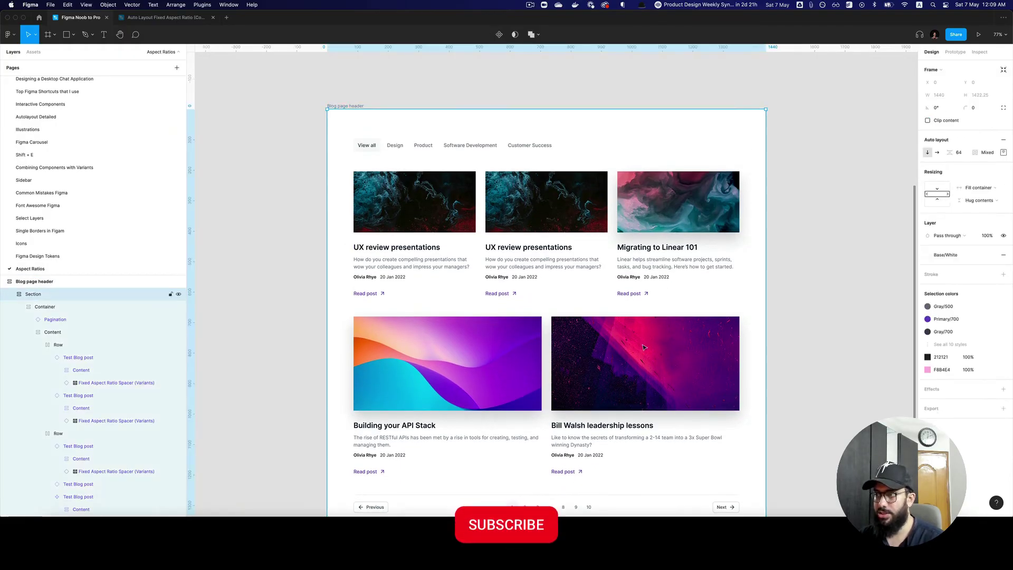
{"action": "double_click", "coordinate": [644, 347]}
{"action": "double_click", "coordinate": [643, 347]}
{"action": "key", "text": "shift+super+h"}
{"action": "left_click", "coordinate": [641, 332]}
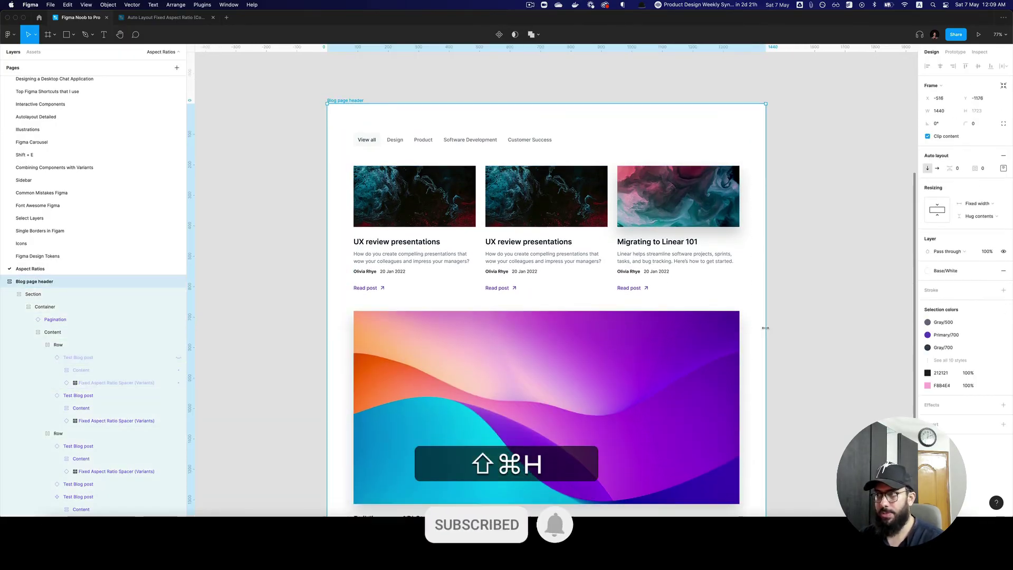
- Move the Building your API Stack row above the row of three cards
{"action": "scroll", "coordinate": [639, 317], "scroll_direction": "down", "scroll_amount": 2}
{"action": "double_click", "coordinate": [637, 307]}
{"action": "key", "text": "Up"}
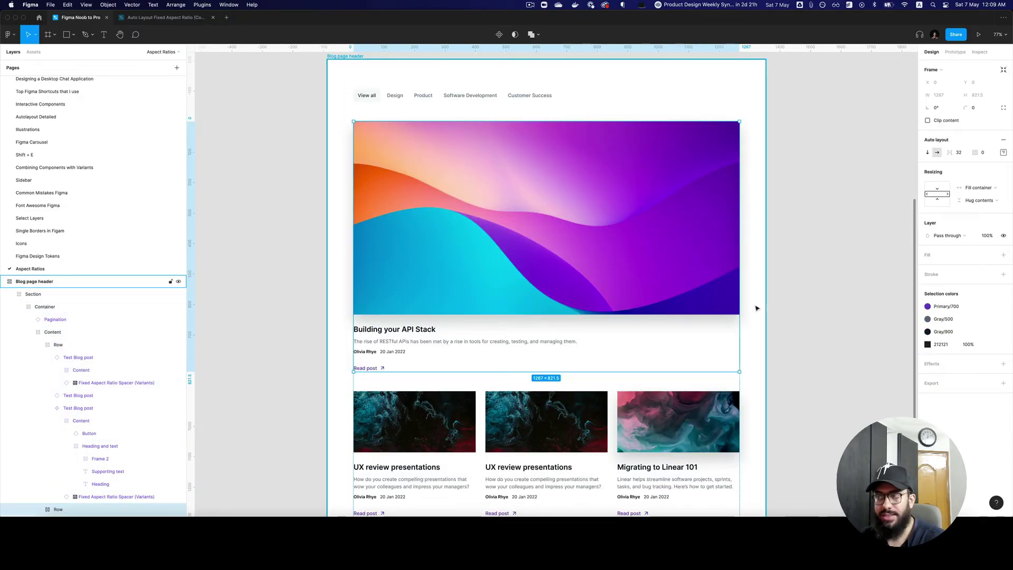
- Undo the row reordering and the hiding of the Bill Walsh leadership lessons card
{"action": "key", "text": "super+z"}
{"action": "key", "text": "super+z"}
{"action": "key", "text": "super+z"}
{"action": "key", "text": "super+z"}
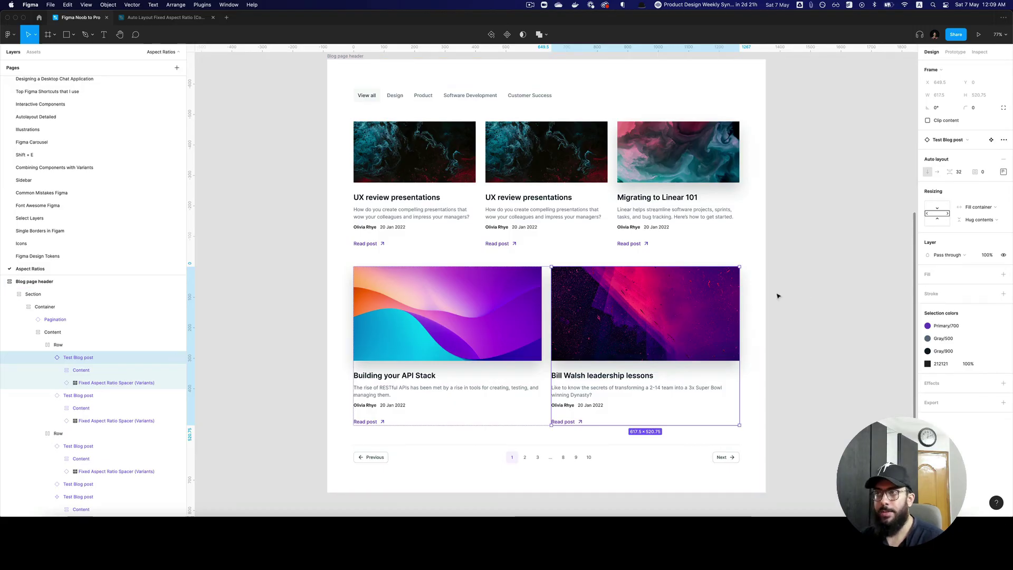
- Copy the Bill Walsh leadership lessons card and paste it as a standalone item above the row of three cards
{"action": "left_click", "coordinate": [849, 302]}
{"action": "double_click", "coordinate": [558, 320]}
{"action": "double_click", "coordinate": [557, 320]}
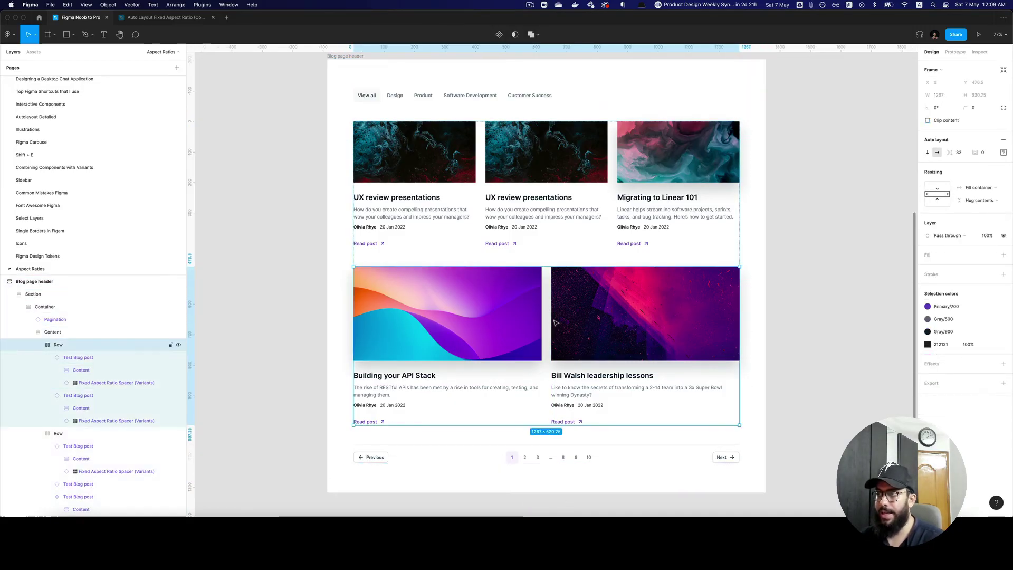
{"action": "double_click", "coordinate": [555, 320]}
{"action": "key", "text": "super+c"}
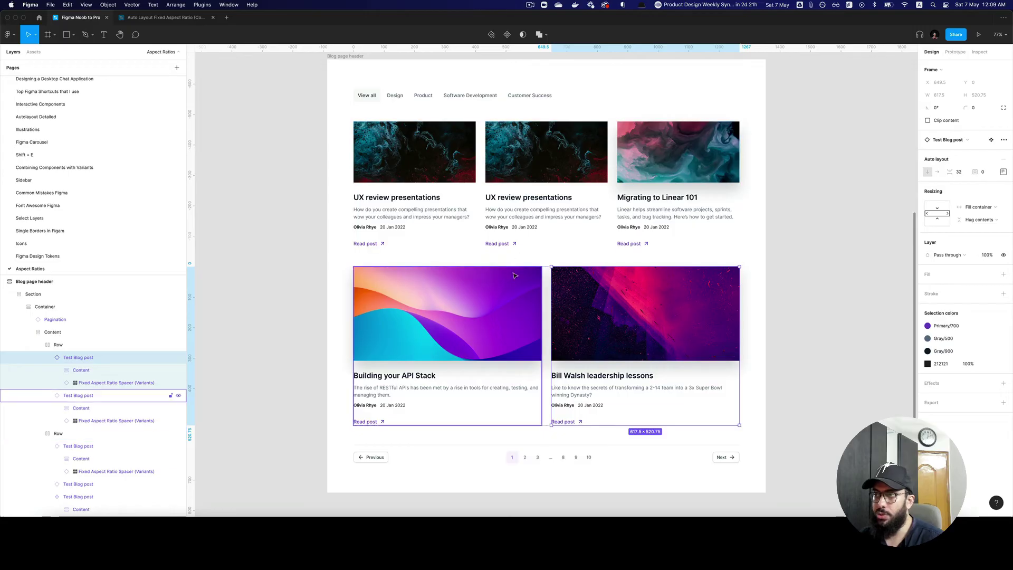
{"action": "left_click", "coordinate": [519, 251]}
{"action": "key", "text": "super+v"}
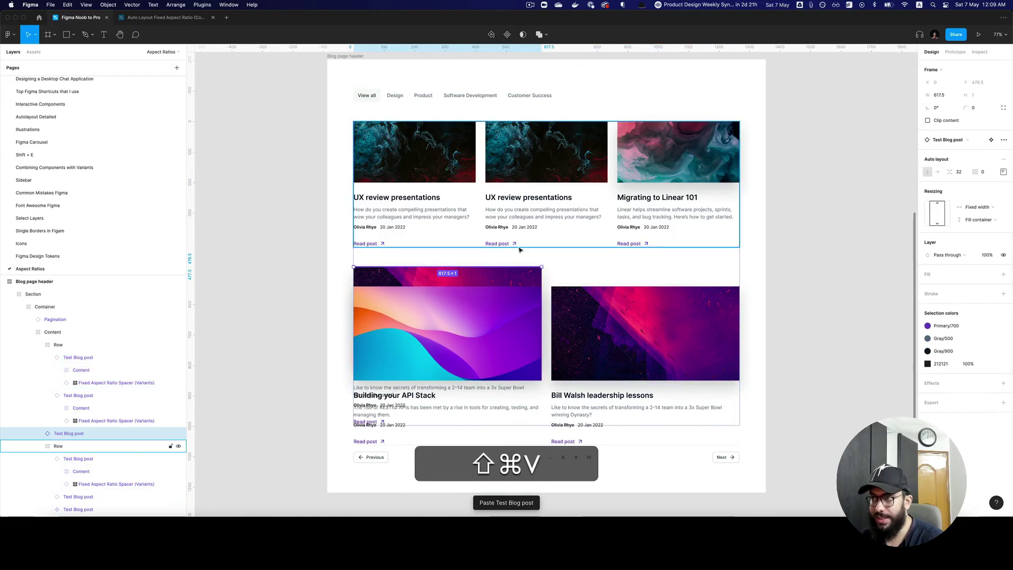
{"action": "key", "text": "super+v"}
{"action": "key", "text": "z"}
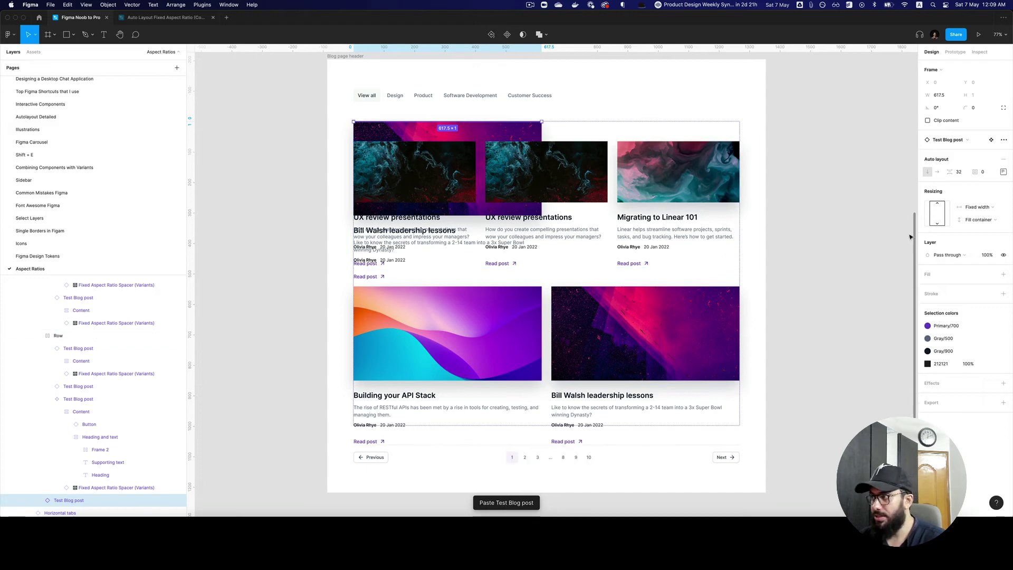
- Set the pasted Bill Walsh leadership lessons card to hug contents in height and fill the container in width
{"action": "left_click", "coordinate": [939, 219]}
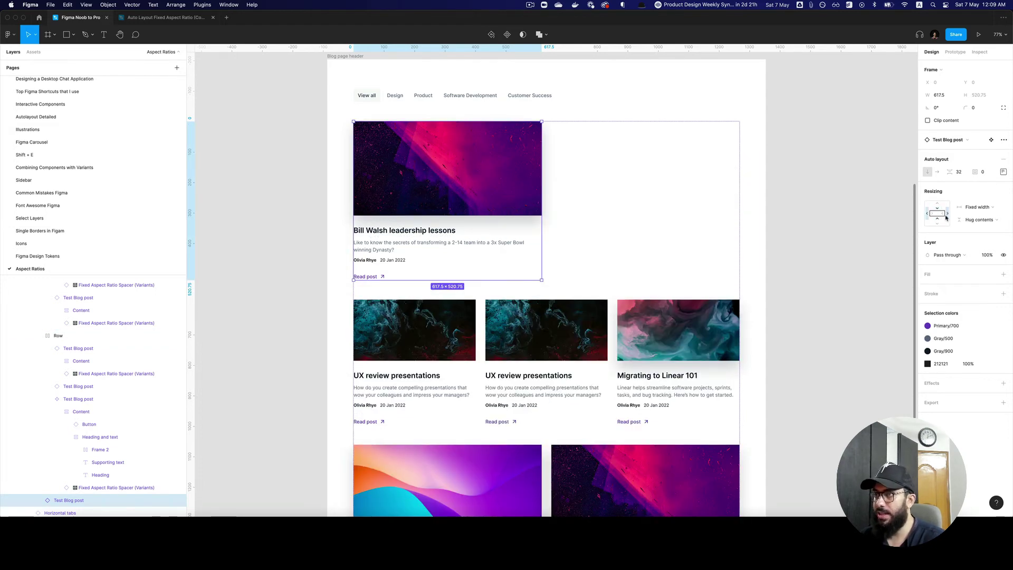
{"action": "scroll", "coordinate": [803, 243], "scroll_direction": "down", "scroll_amount": 2}
{"action": "left_click", "coordinate": [824, 244]}
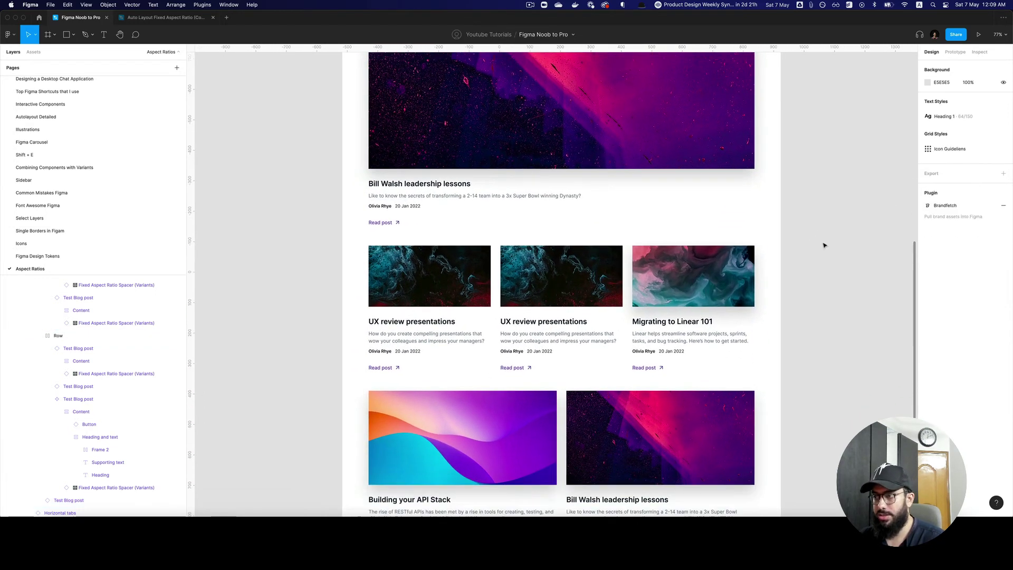
- Change the aspect ratio of the spacer in the first UX review presentations card to Golden
{"action": "scroll", "coordinate": [808, 254], "scroll_direction": "up", "scroll_amount": 5}
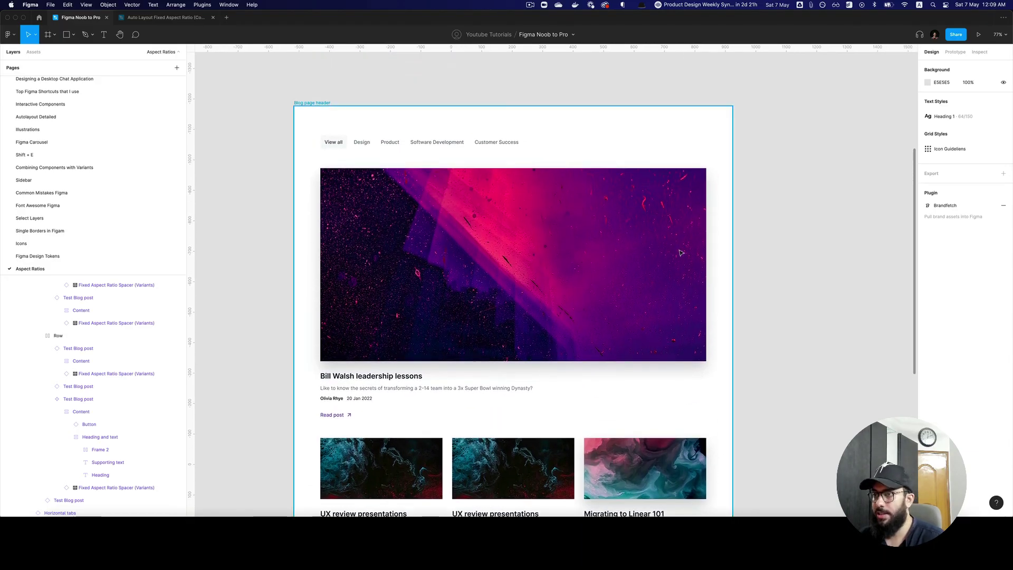
{"action": "scroll", "coordinate": [681, 253], "scroll_direction": "down", "scroll_amount": 5}
{"action": "scroll", "coordinate": [681, 253], "scroll_direction": "up", "scroll_amount": 5}
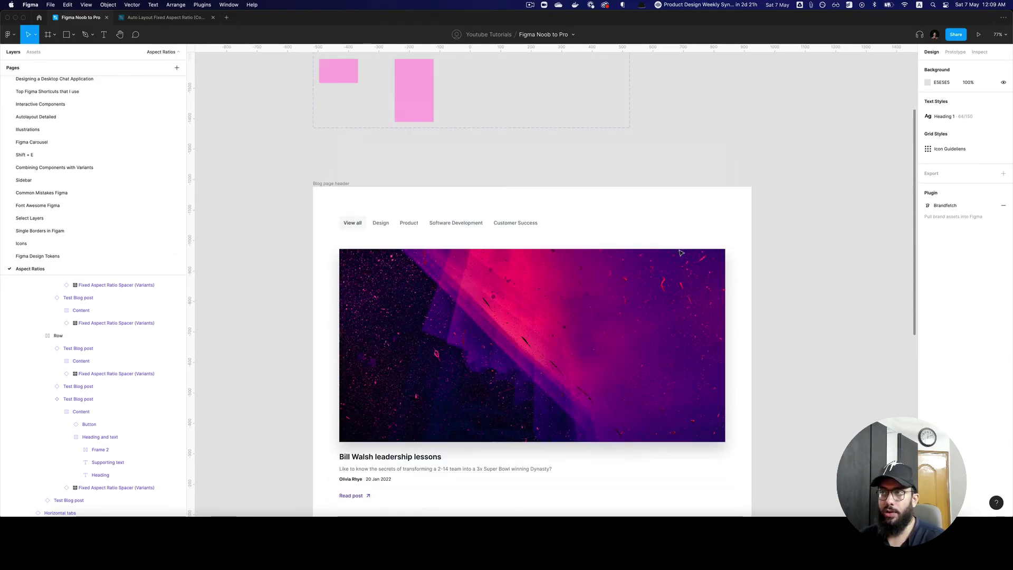
{"action": "scroll", "coordinate": [528, 263], "scroll_direction": "down", "scroll_amount": 5}
{"action": "left_click", "coordinate": [398, 292]}
{"action": "double_click", "coordinate": [435, 284]}
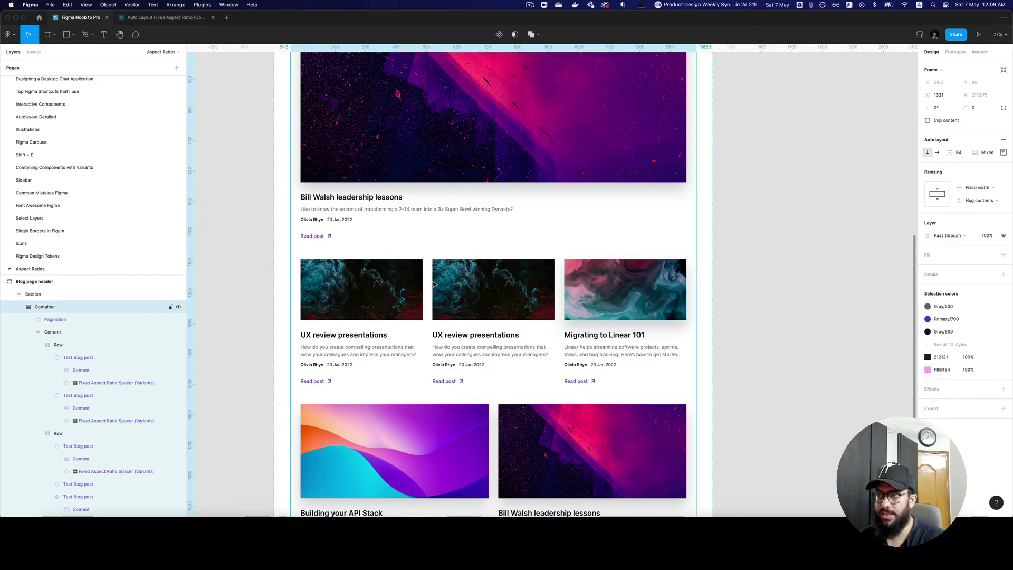
{"action": "double_click", "coordinate": [389, 294]}
{"action": "double_click", "coordinate": [389, 294]}
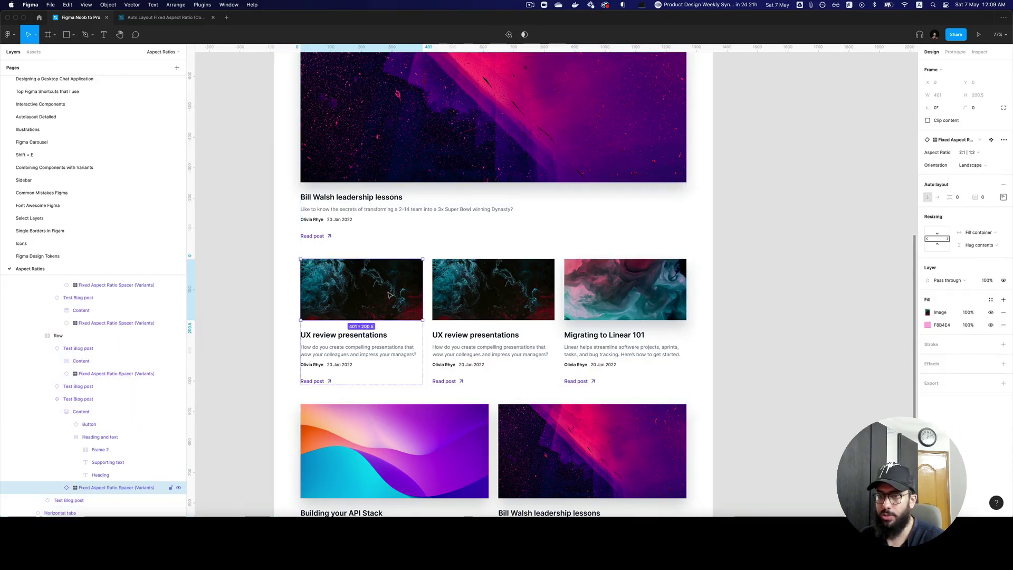
{"action": "scroll", "coordinate": [396, 294], "scroll_direction": "down", "scroll_amount": 2}
{"action": "left_click", "coordinate": [969, 153]}
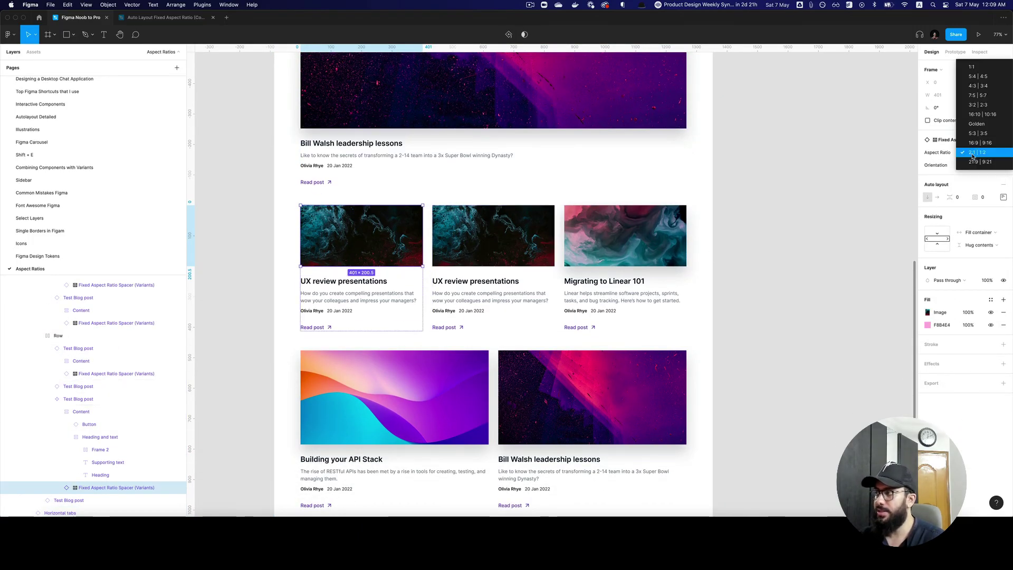
{"action": "left_click", "coordinate": [981, 129]}
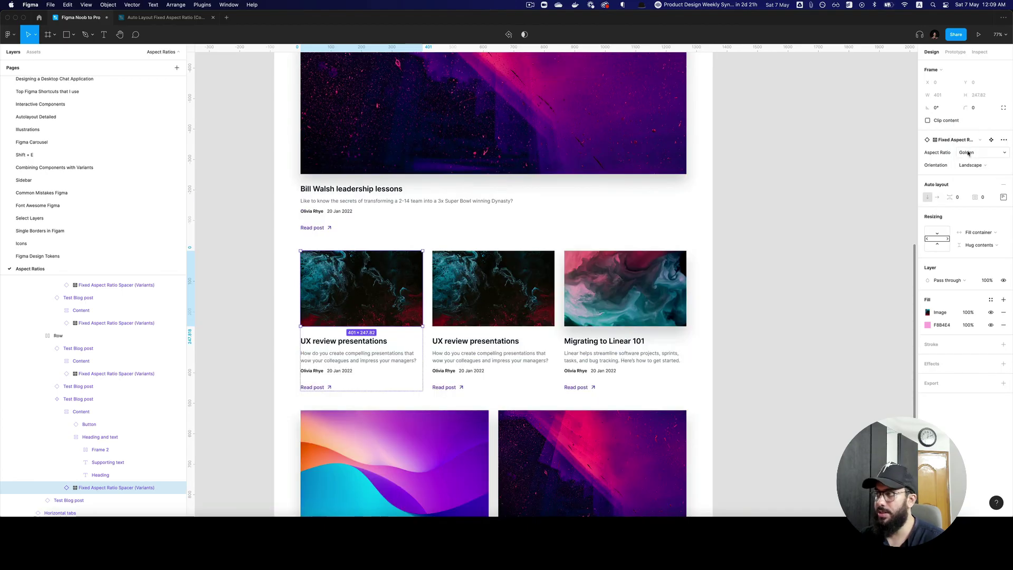
- Examine the image proportions of the blog cards and select the row of three cards
{"action": "scroll", "coordinate": [732, 225], "scroll_direction": "down", "scroll_amount": 3}
{"action": "scroll", "coordinate": [526, 386], "scroll_direction": "up", "scroll_amount": 8}
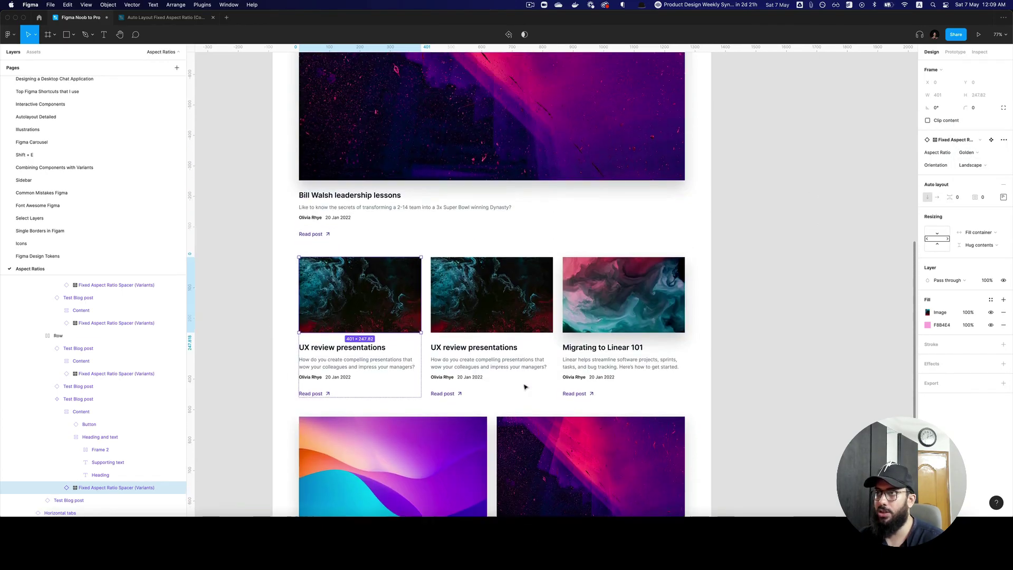
{"action": "scroll", "coordinate": [525, 386], "scroll_direction": "down", "scroll_amount": 4}
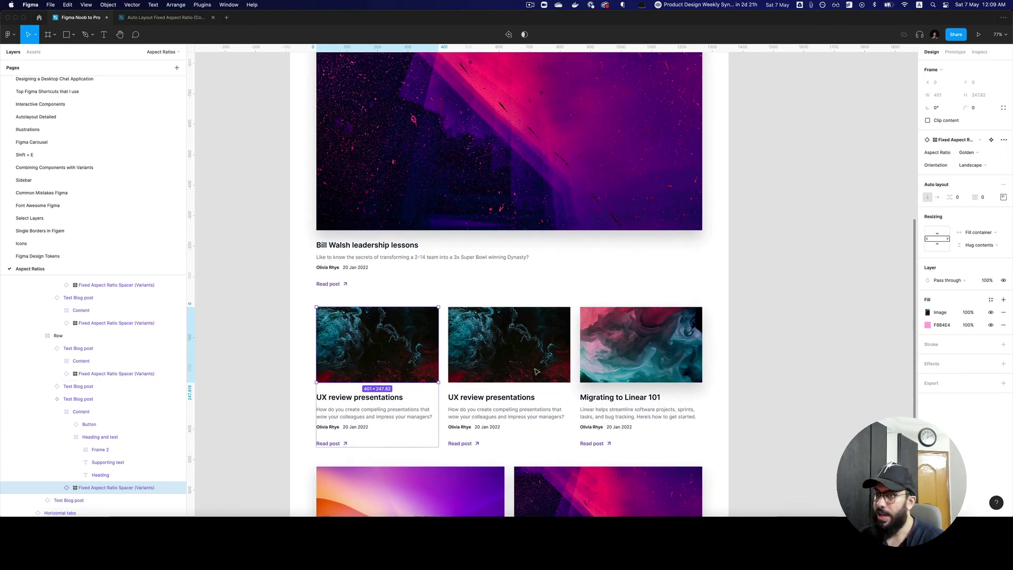
{"action": "scroll", "coordinate": [536, 371], "scroll_direction": "up", "scroll_amount": 5}
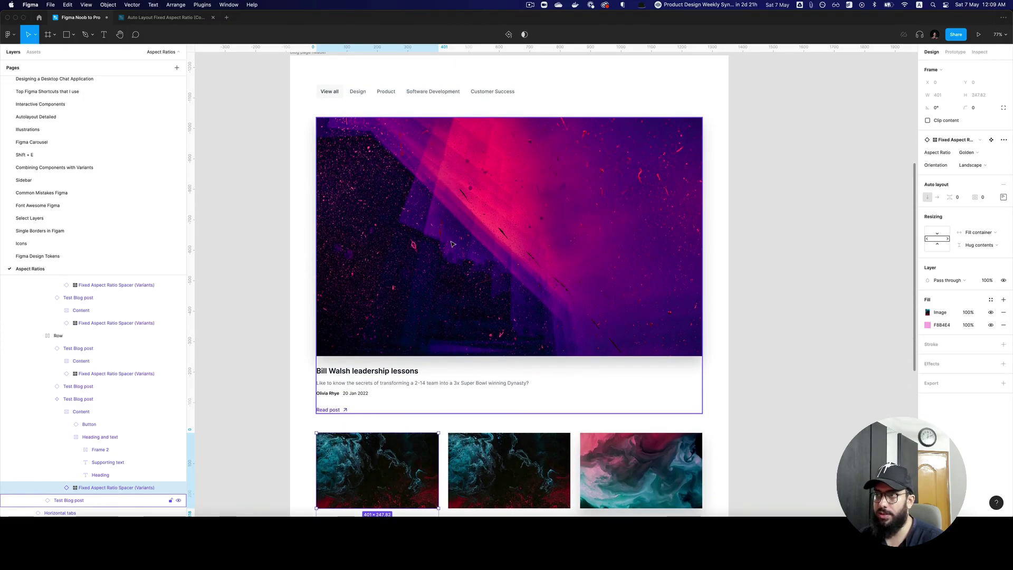
{"action": "scroll", "coordinate": [452, 244], "scroll_direction": "down", "scroll_amount": 10}
{"action": "left_click", "coordinate": [418, 258]}
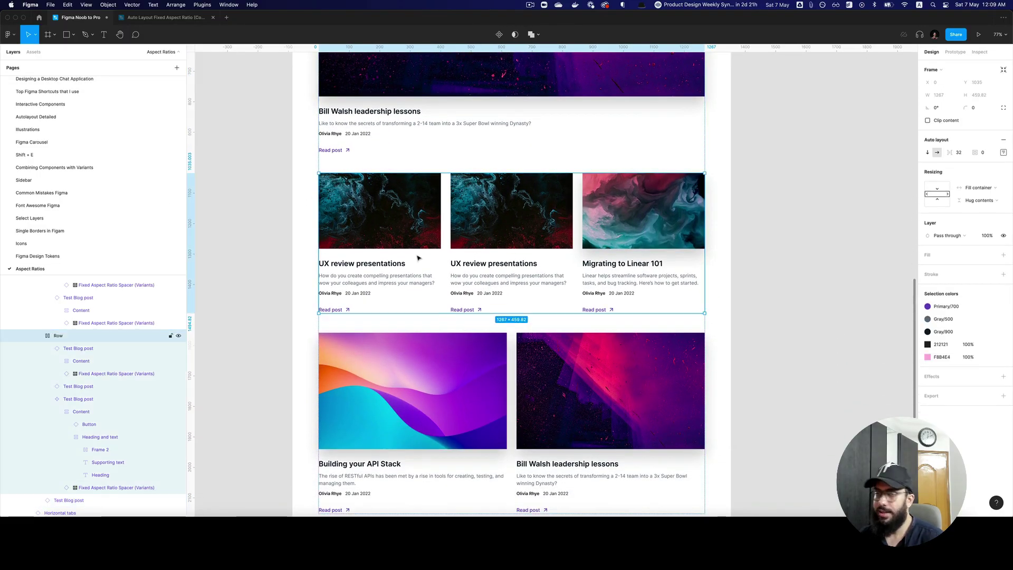